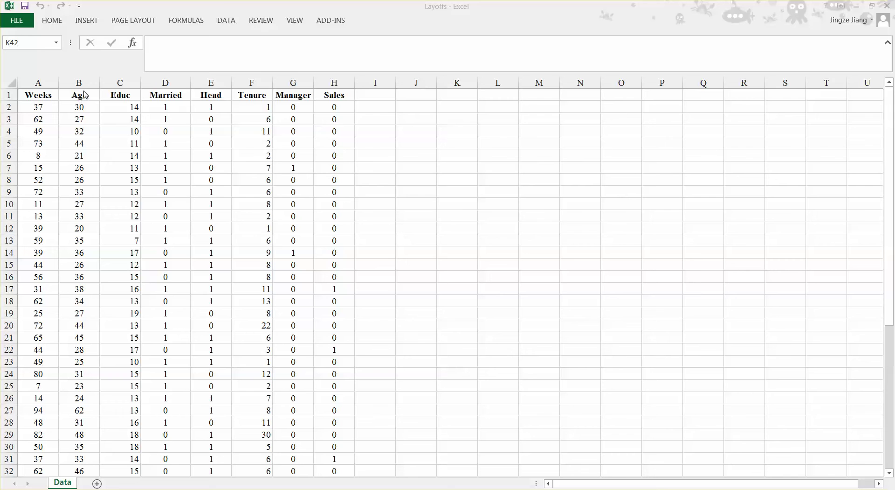
# Switch to the Data ribbon tab on the Layoffs Data sheet.
pyautogui.click(226, 21)
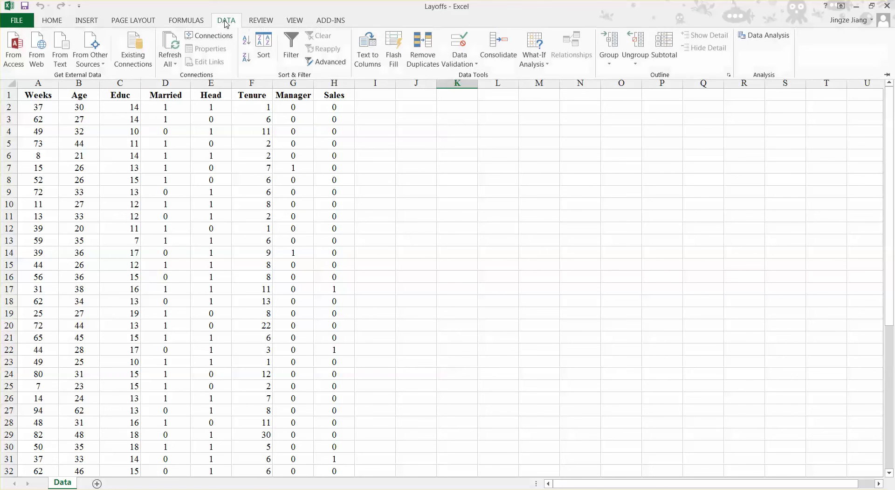
# Start a Regression with Y range A1:A51 (Weeks) and X range B1:H51 (Age through Sales).
pyautogui.click(762, 35)
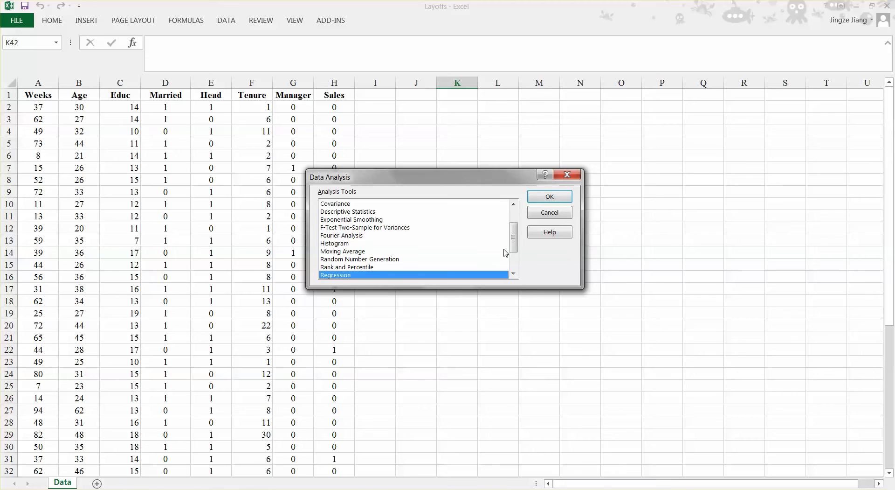
pyautogui.click(546, 200)
pyautogui.click(499, 152)
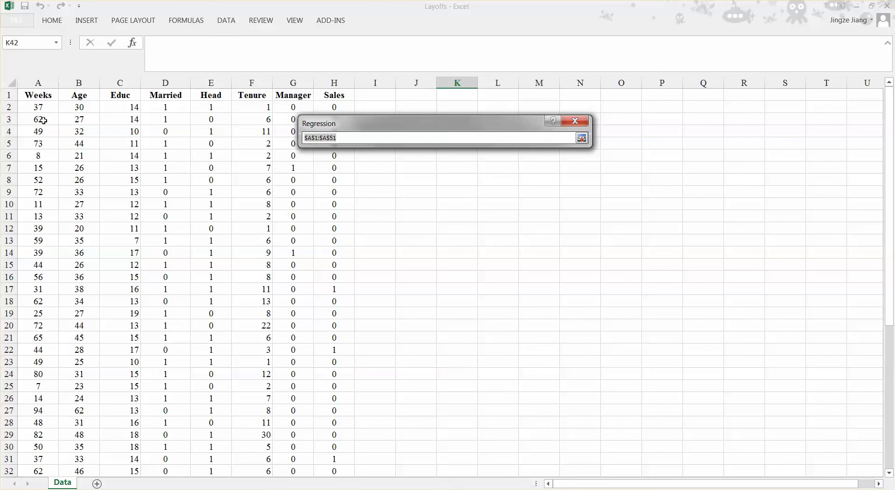
pyautogui.moveTo(27, 96)
pyautogui.mouseDown()
pyautogui.moveTo(28, 473)
pyautogui.moveTo(50, 406)
pyautogui.moveTo(37, 150)
pyautogui.moveTo(70, 58)
pyautogui.moveTo(62, 54)
pyautogui.moveTo(2, 199)
pyautogui.moveTo(32, 110)
pyautogui.mouseUp()
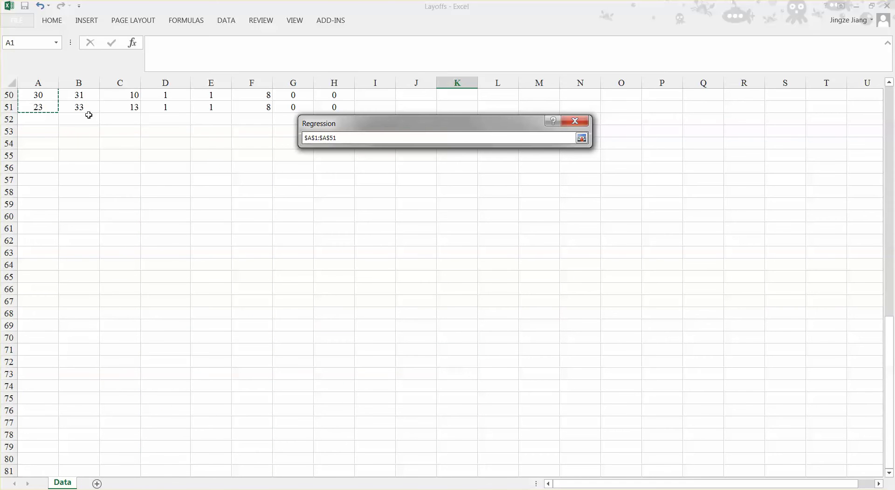
pyautogui.click(582, 138)
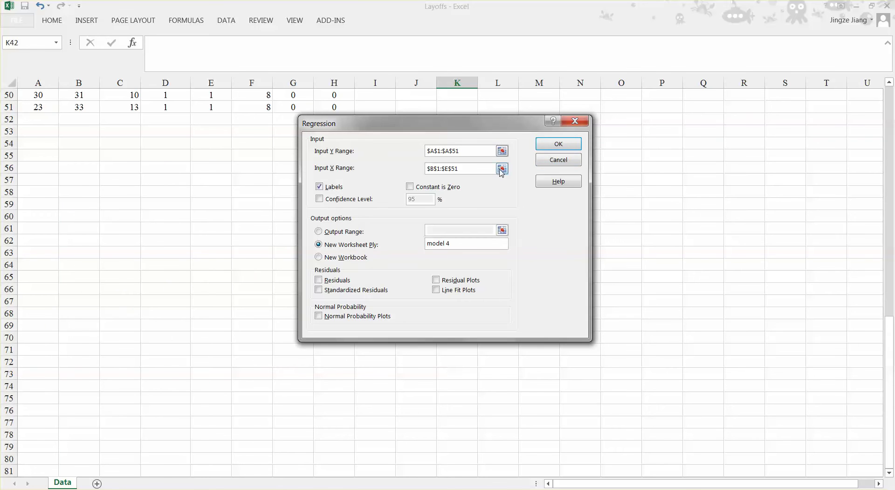
pyautogui.click(502, 169)
pyautogui.moveTo(82, 98); pyautogui.dragTo(332, 427)
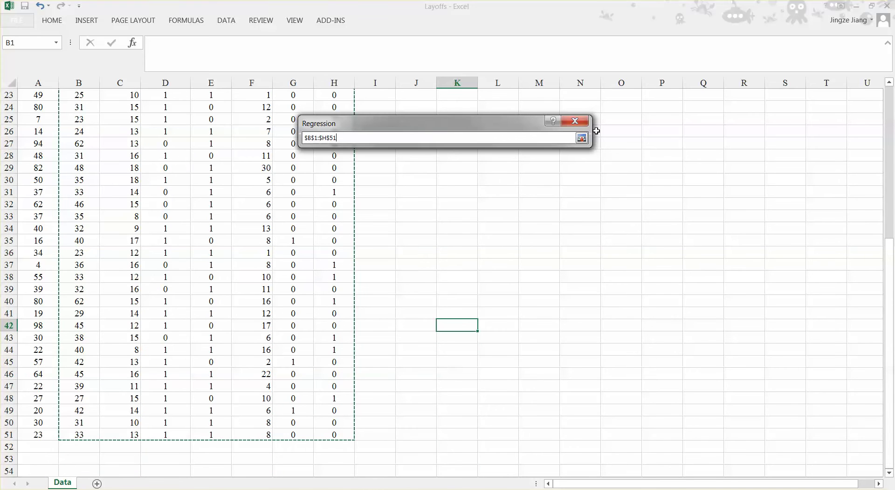
pyautogui.click(581, 139)
# Tick Labels, name the new output sheet 'Full model', and run the regression.
pyautogui.click(320, 187)
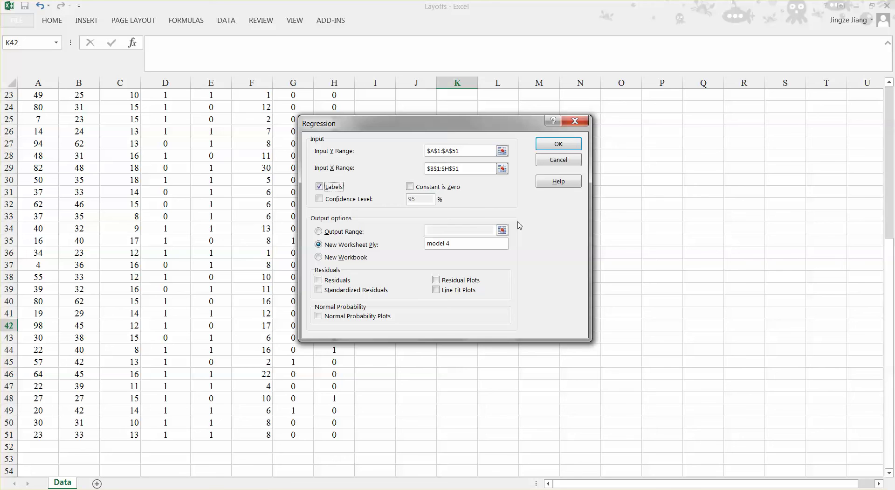
pyautogui.moveTo(459, 246); pyautogui.dragTo(414, 249)
pyautogui.write('Full')
pyautogui.click(559, 145)
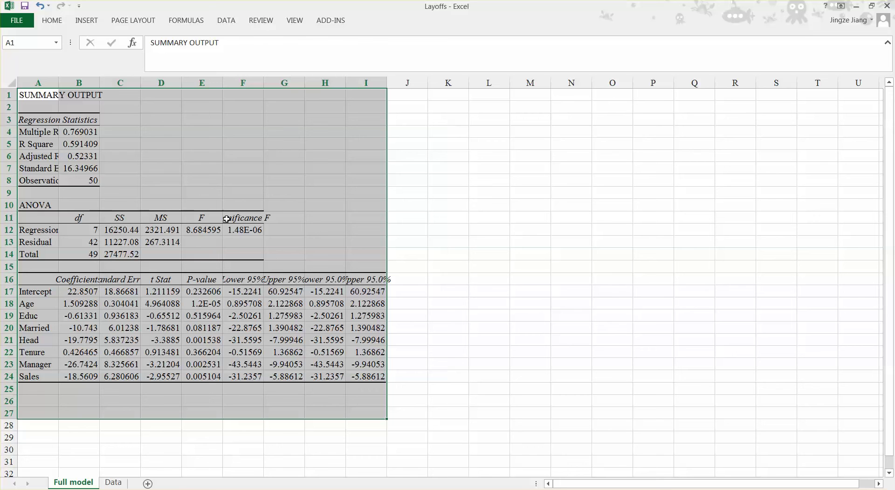
pyautogui.rightClick(215, 254)
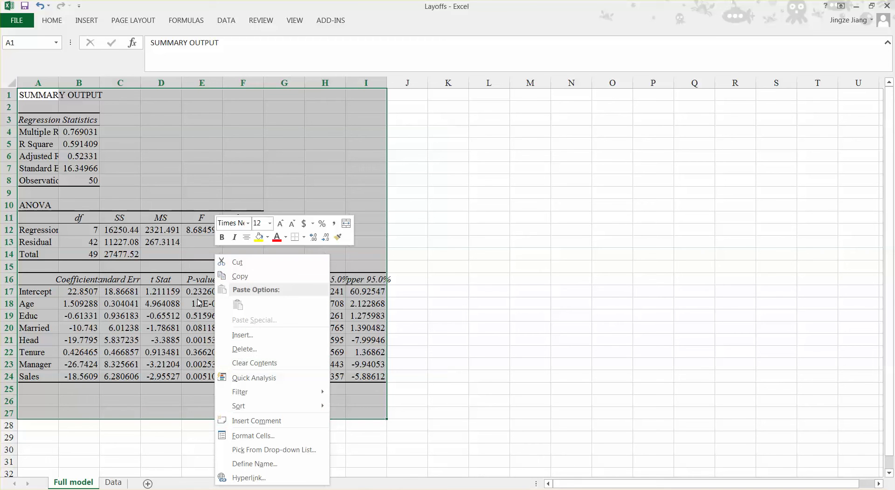
# Format the regression output as Number with 4 decimal places.
pyautogui.rightClick(180, 261)
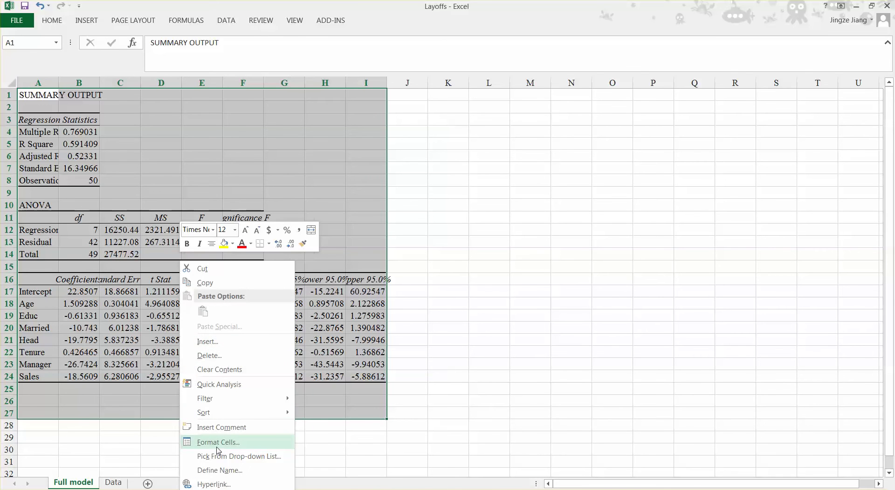
pyautogui.click(218, 442)
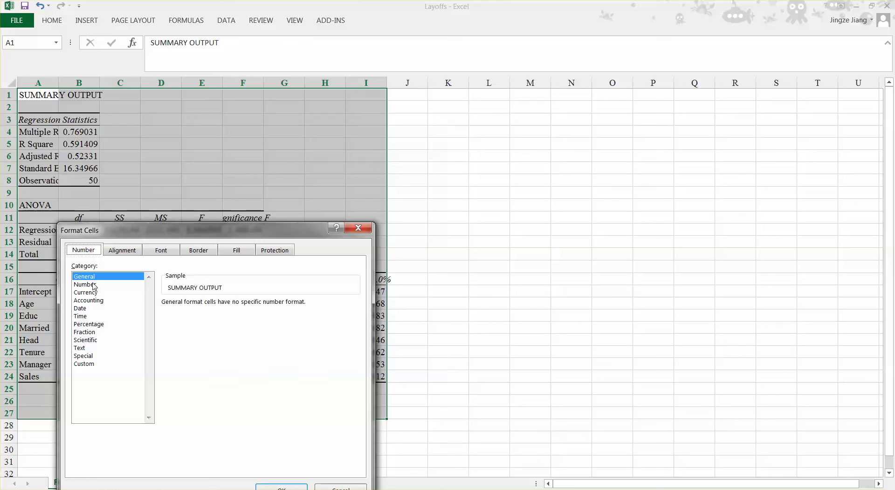
pyautogui.click(93, 285)
pyautogui.click(244, 301)
pyautogui.click(244, 300)
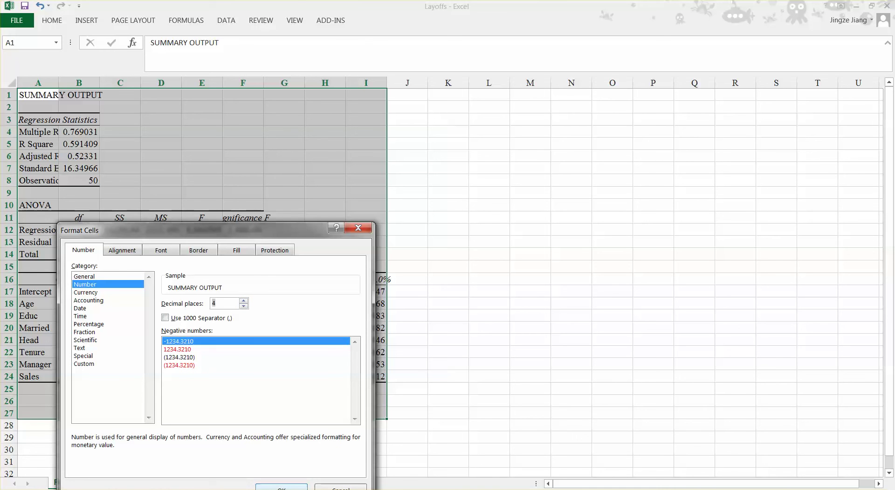
pyautogui.click(282, 487)
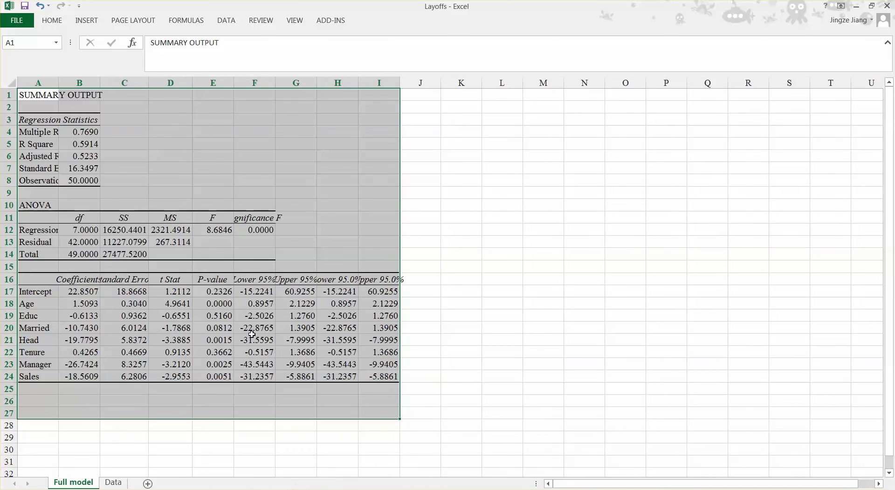
# AutoFit columns A through I to their contents.
pyautogui.moveTo(39, 83); pyautogui.dragTo(334, 69)
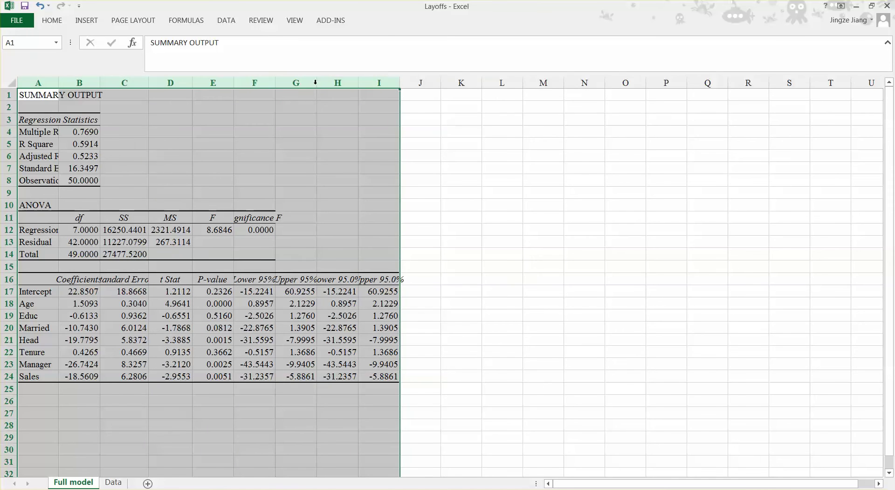
pyautogui.doubleClick(316, 83)
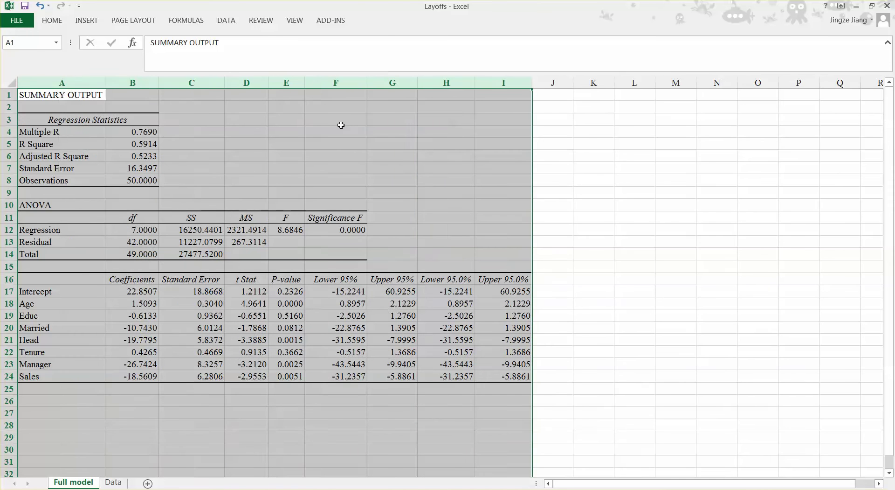
pyautogui.click(450, 167)
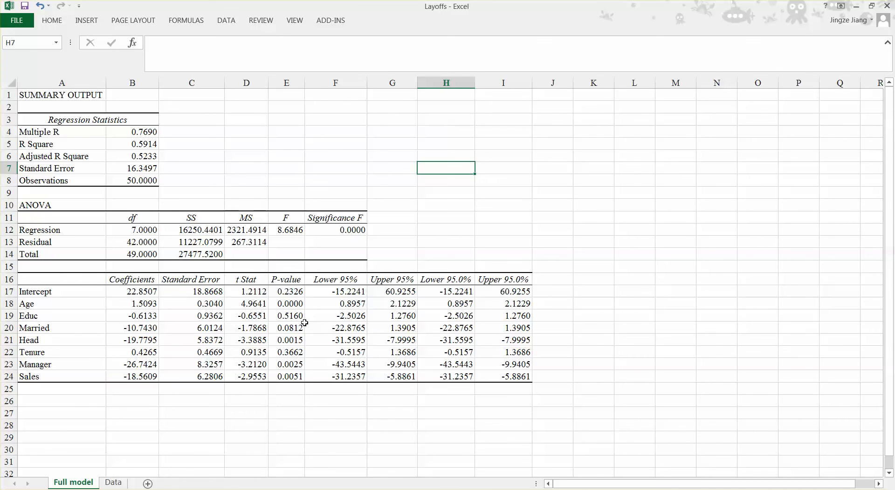
# Fill the predictor p-values in E18:E24 yellow.
pyautogui.click(296, 302)
pyautogui.moveTo(296, 312); pyautogui.dragTo(291, 377)
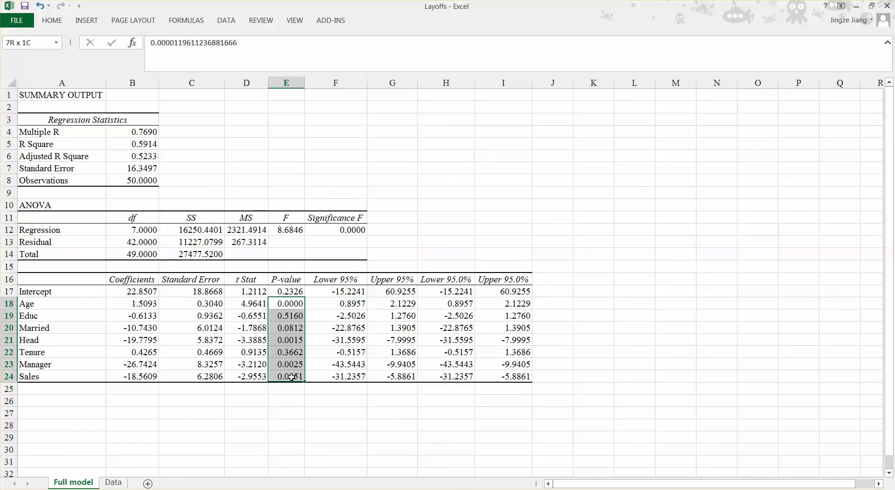
pyautogui.click(52, 21)
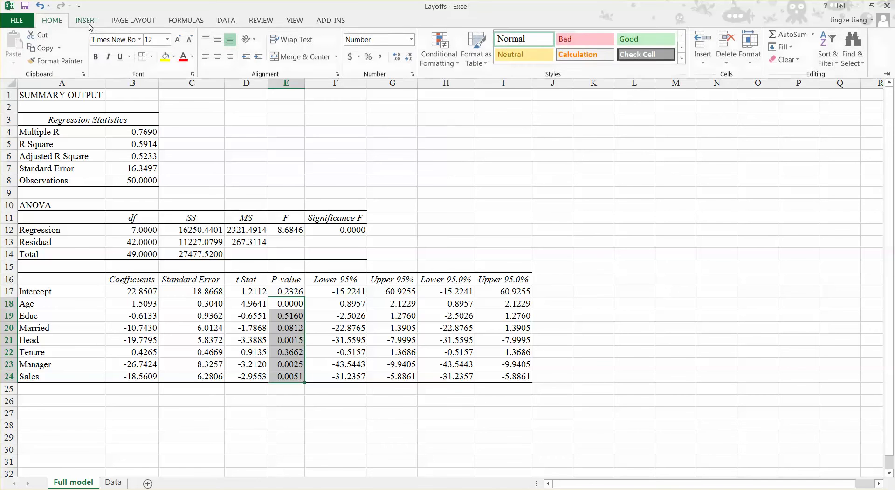
pyautogui.click(166, 57)
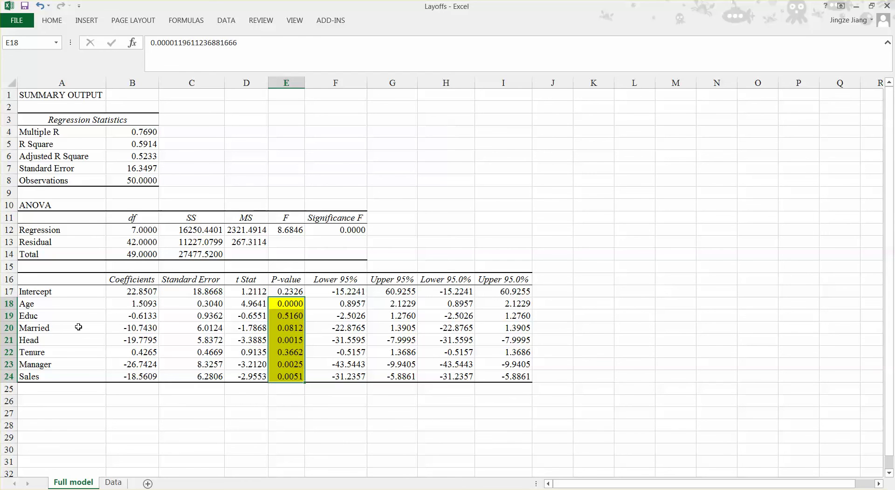
pyautogui.click(294, 303)
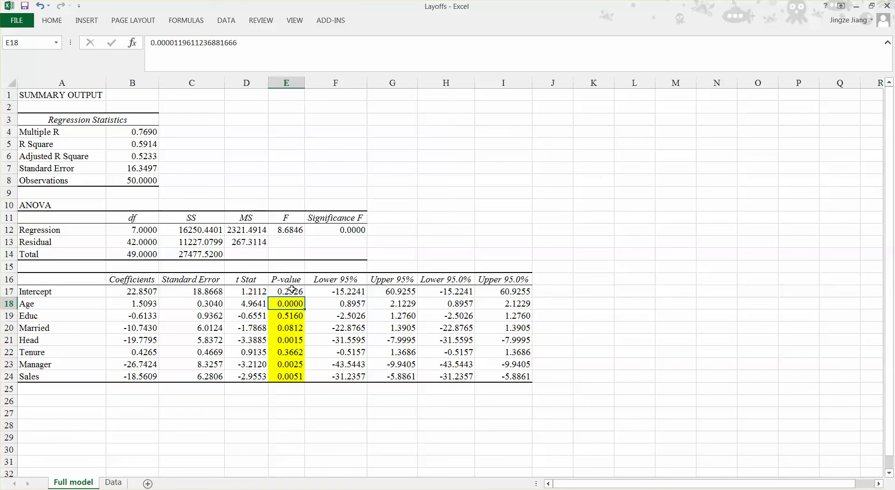
# Turn Educ's 0.5160 p-value in E19 red and select row 19.
pyautogui.click(283, 317)
pyautogui.click(52, 21)
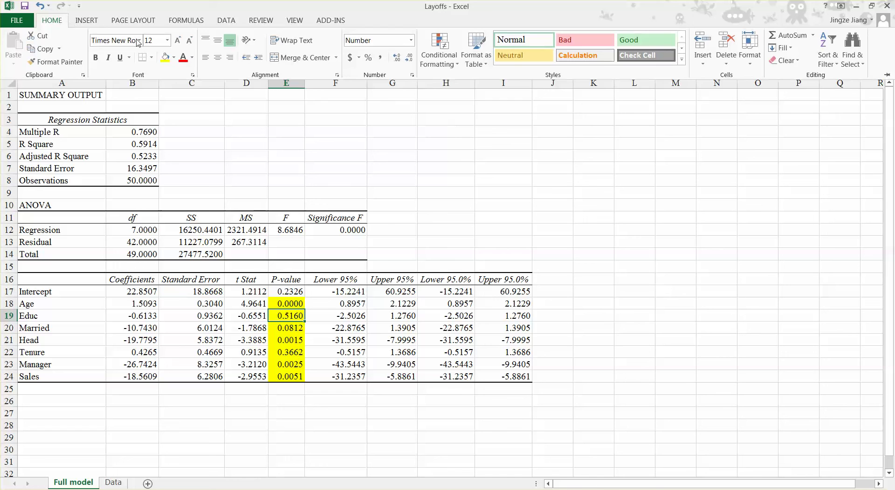
pyautogui.click(183, 57)
pyautogui.click(292, 320)
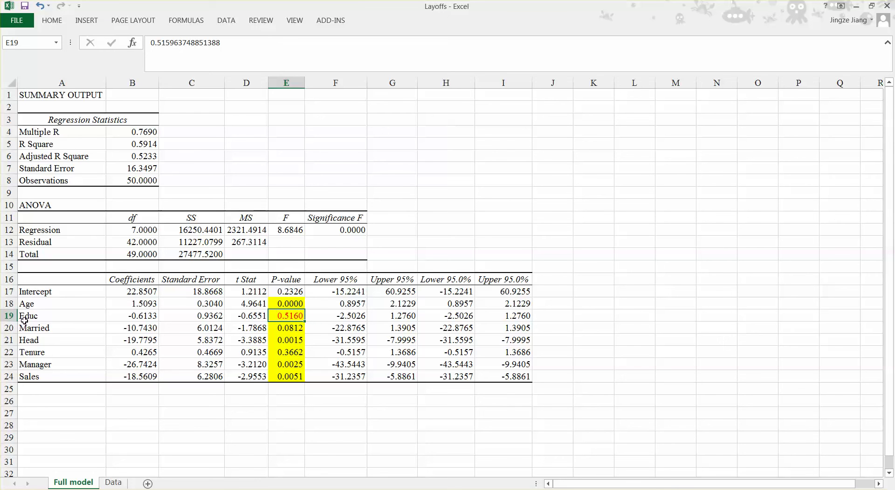
pyautogui.click(4, 316)
# Fill the Educ row 19 yellow, then select columns A–H on the Data sheet.
pyautogui.click(87, 20)
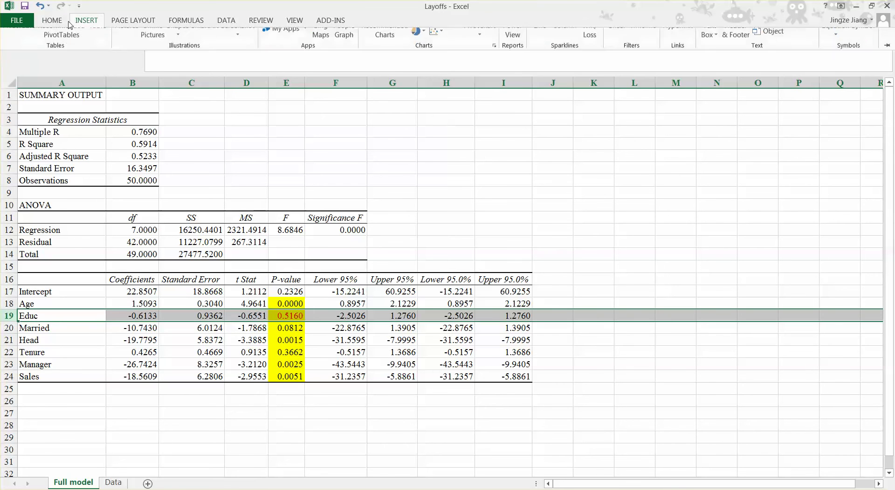
pyautogui.click(52, 20)
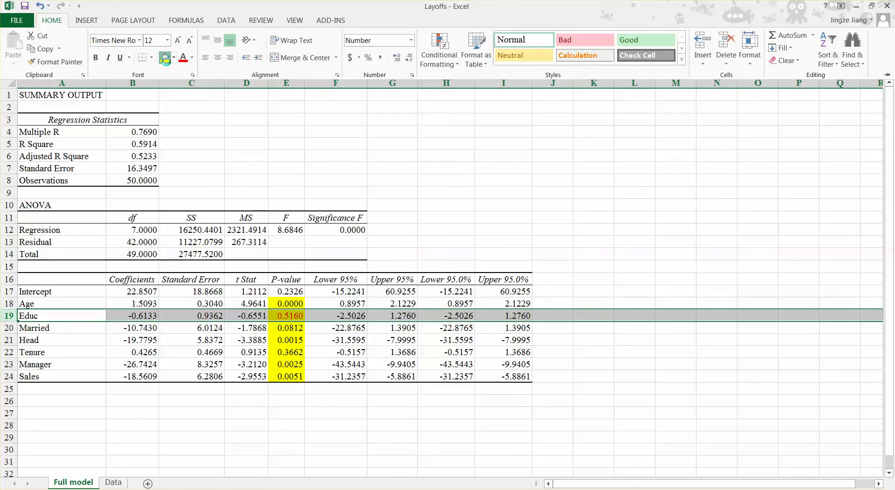
pyautogui.click(164, 58)
pyautogui.click(261, 316)
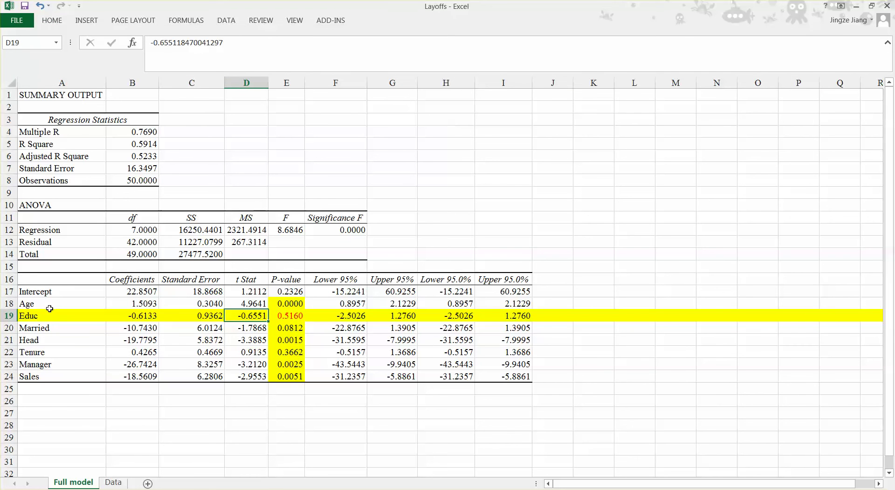
pyautogui.click(113, 482)
pyautogui.moveTo(48, 78); pyautogui.dragTo(335, 83)
# Copy data columns A–H and paste them at A1 of a new sheet.
pyautogui.rightClick(278, 134)
pyautogui.click(299, 152)
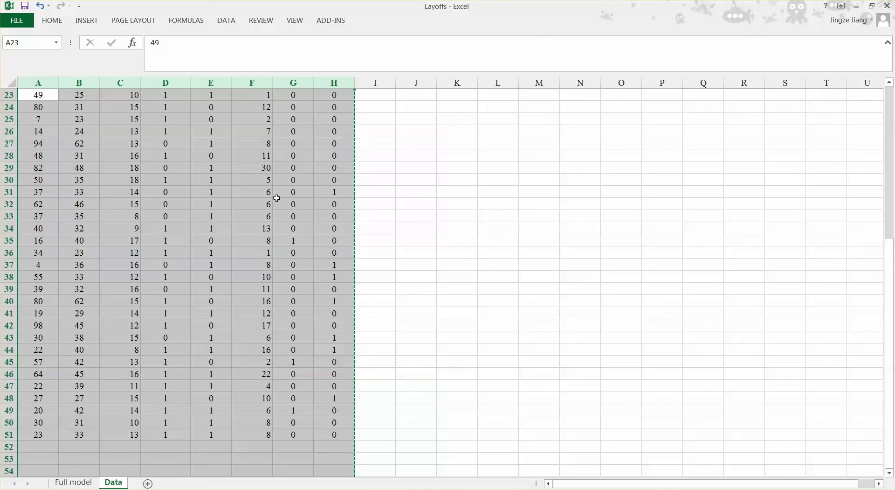
pyautogui.click(149, 483)
pyautogui.rightClick(44, 94)
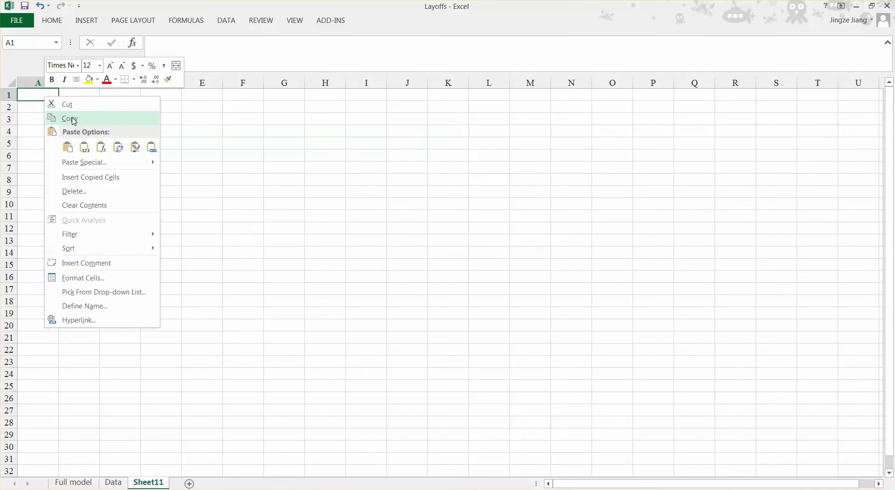
pyautogui.click(82, 146)
pyautogui.click(493, 121)
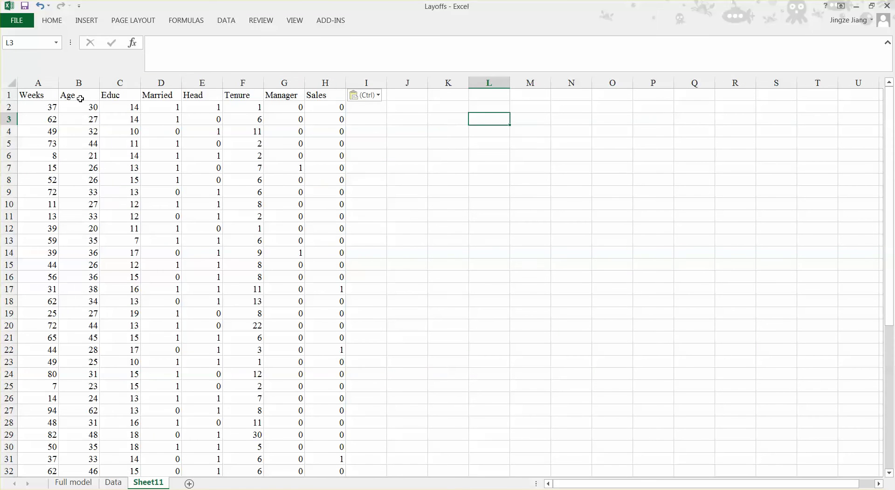
# Delete the Educ column (C) from the new sheet.
pyautogui.click(116, 85)
pyautogui.rightClick(117, 142)
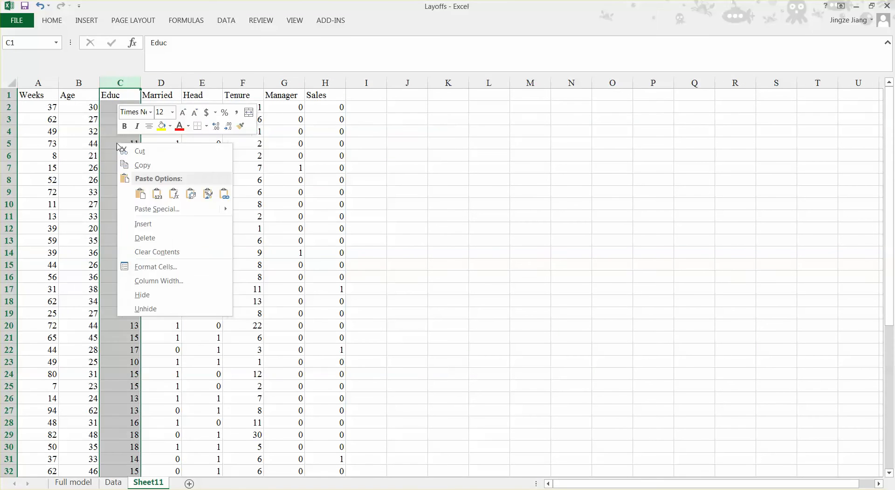
pyautogui.click(154, 239)
pyautogui.click(415, 163)
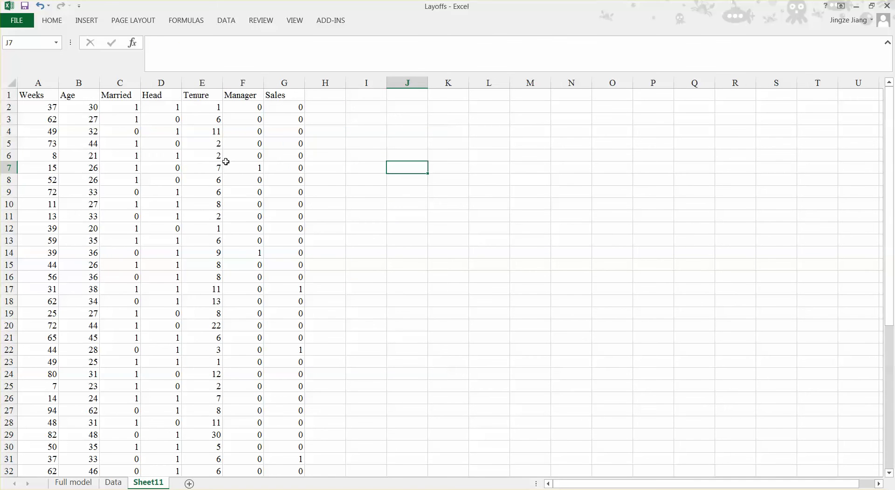
# Open the Data Analysis tools from the Data tab.
pyautogui.click(52, 20)
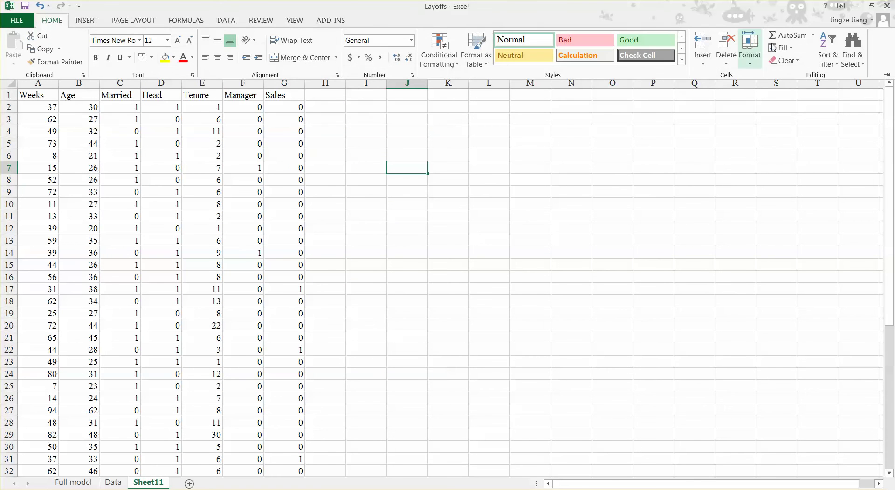
pyautogui.click(226, 21)
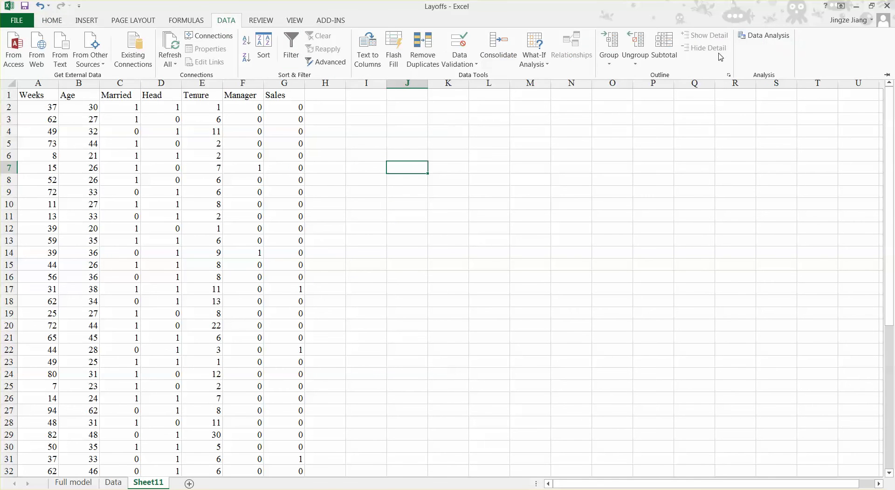
pyautogui.click(765, 36)
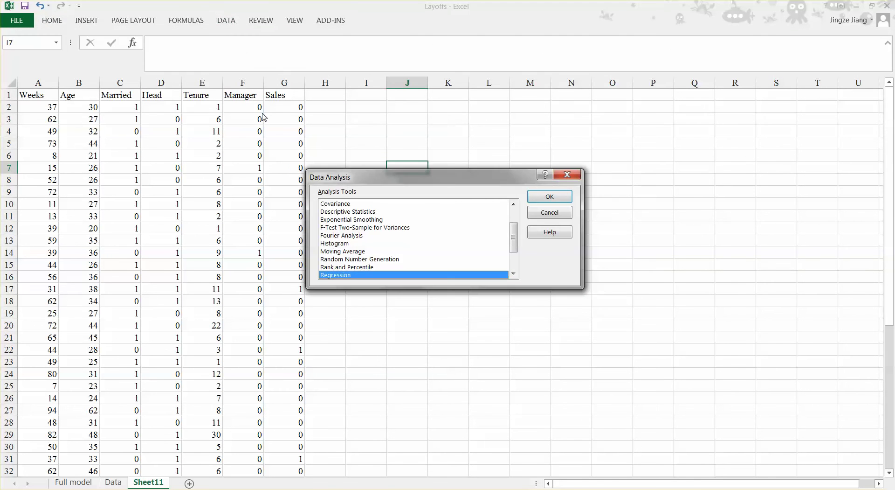
# Regress Weeks on Age through Sales (B1:G51), outputting to a new 'Model 1' sheet.
pyautogui.click(550, 196)
pyautogui.click(504, 168)
pyautogui.moveTo(75, 96); pyautogui.dragTo(292, 454)
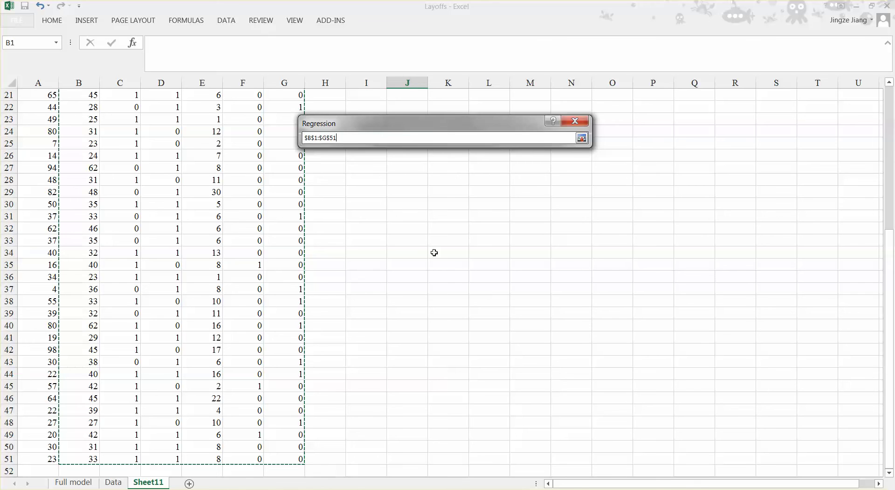
pyautogui.click(582, 139)
pyautogui.moveTo(461, 243); pyautogui.dragTo(427, 243)
pyautogui.write('Model 1')
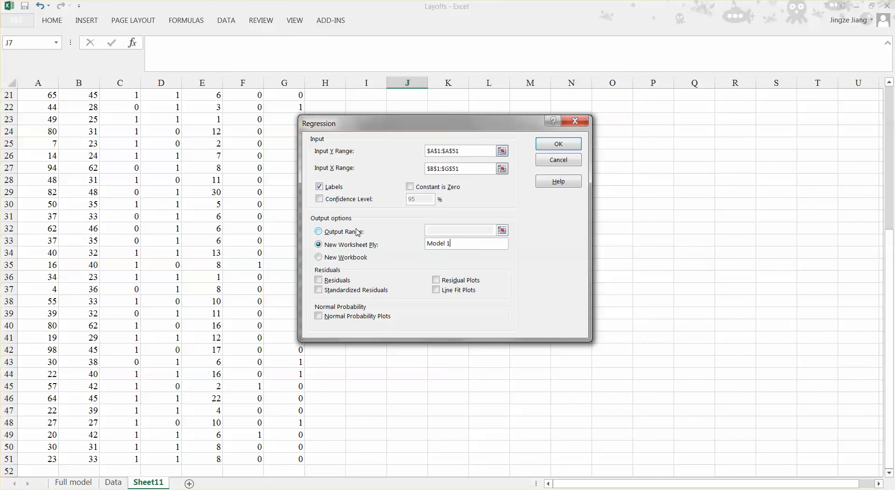
pyautogui.click(567, 144)
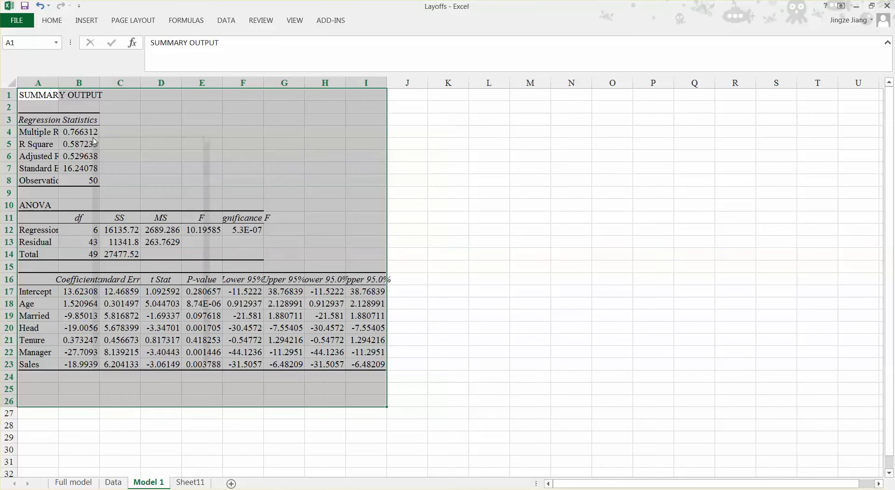
# Format the Model 1 output as Number with 4 decimal places.
pyautogui.rightClick(94, 137)
pyautogui.click(143, 316)
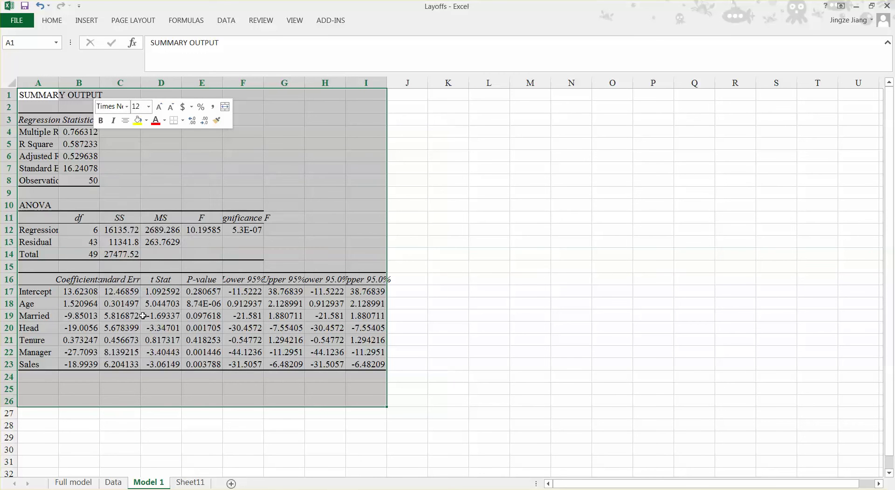
pyautogui.click(25, 229)
pyautogui.click(185, 246)
pyautogui.click(185, 245)
pyautogui.click(233, 435)
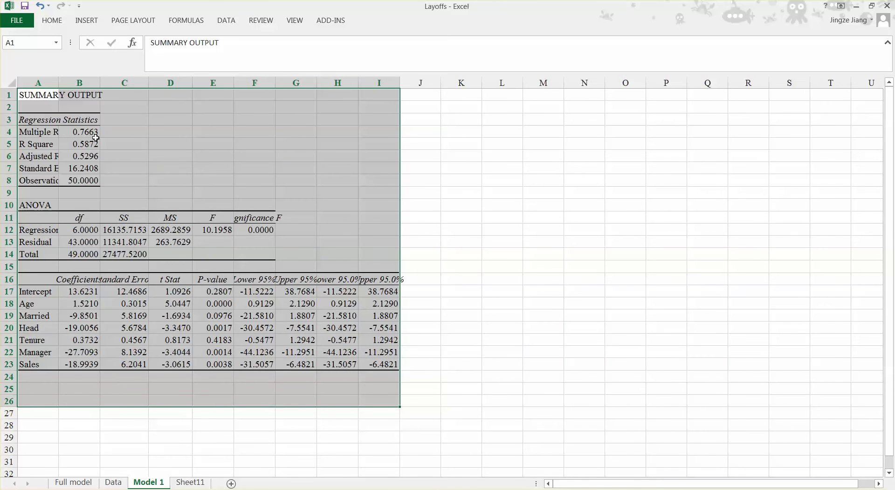
# AutoFit columns A through I to fit their contents.
pyautogui.moveTo(47, 83); pyautogui.dragTo(359, 77)
pyautogui.click(366, 82)
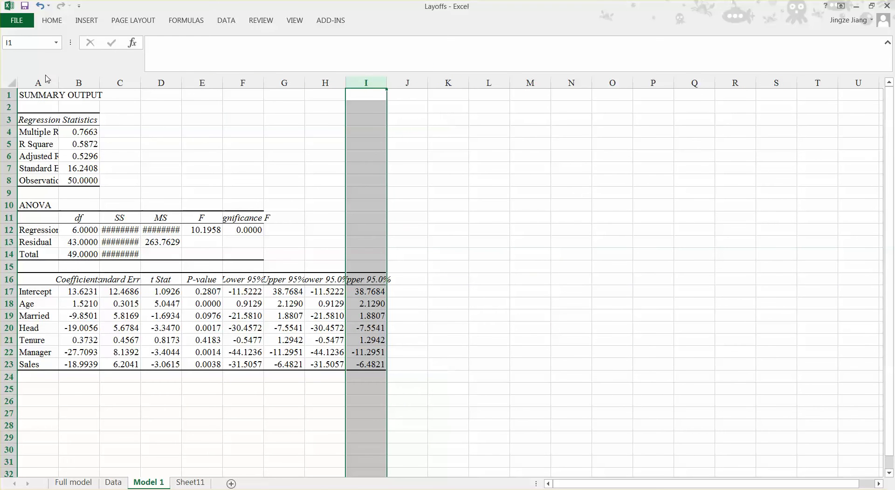
pyautogui.moveTo(46, 82); pyautogui.dragTo(347, 82)
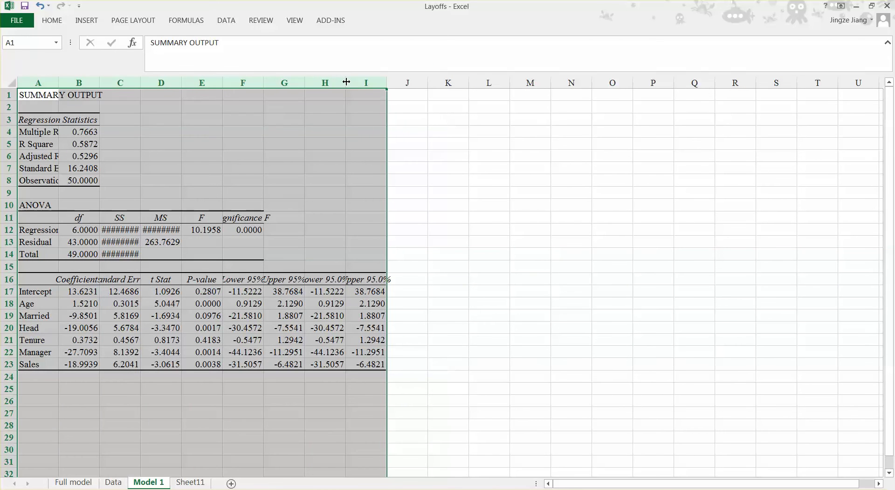
pyautogui.doubleClick(346, 82)
pyautogui.click(376, 153)
# Fill p-values E18:E23 yellow and review the Married and Tenure (0.4183) values.
pyautogui.click(286, 300)
pyautogui.moveTo(286, 301); pyautogui.dragTo(299, 365)
pyautogui.click(51, 20)
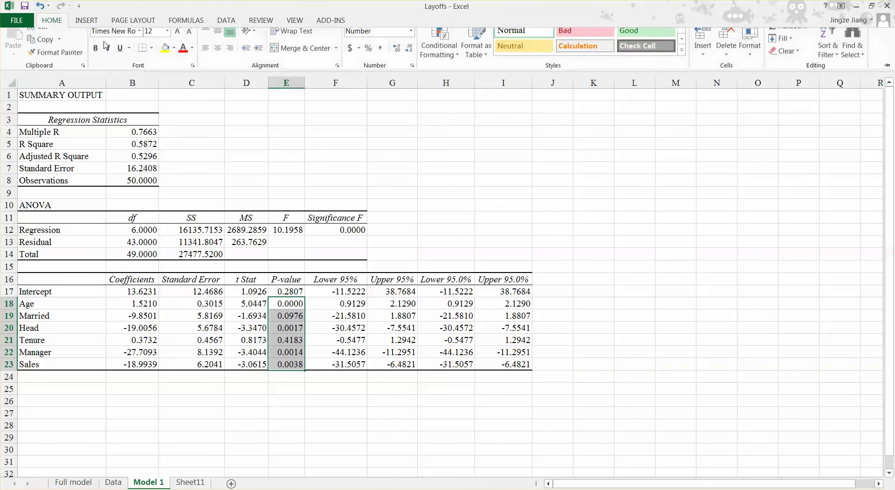
pyautogui.click(164, 59)
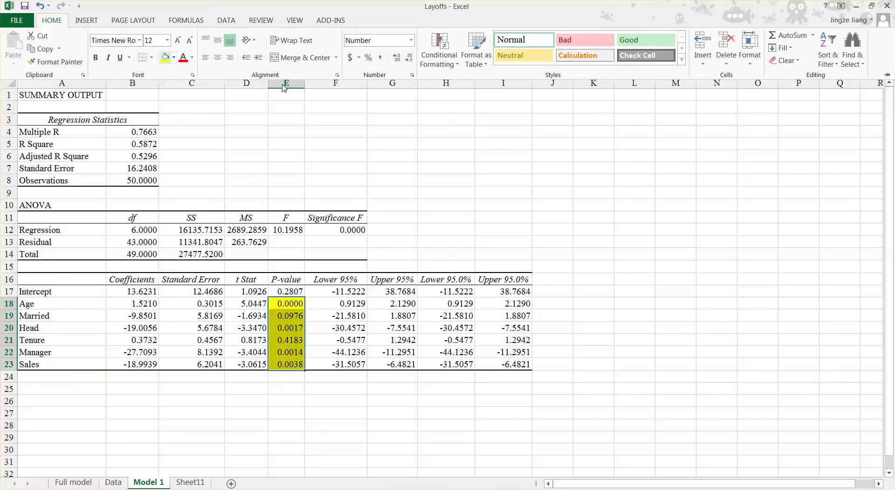
pyautogui.click(374, 315)
pyautogui.click(298, 316)
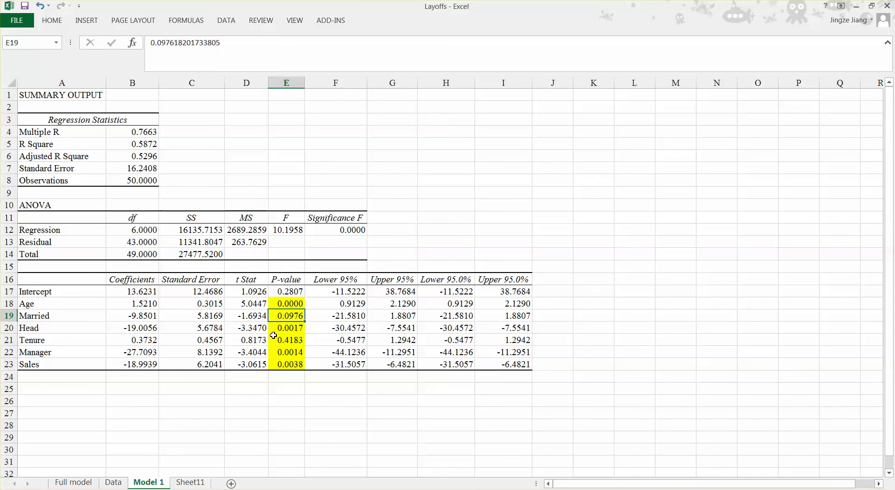
pyautogui.click(299, 342)
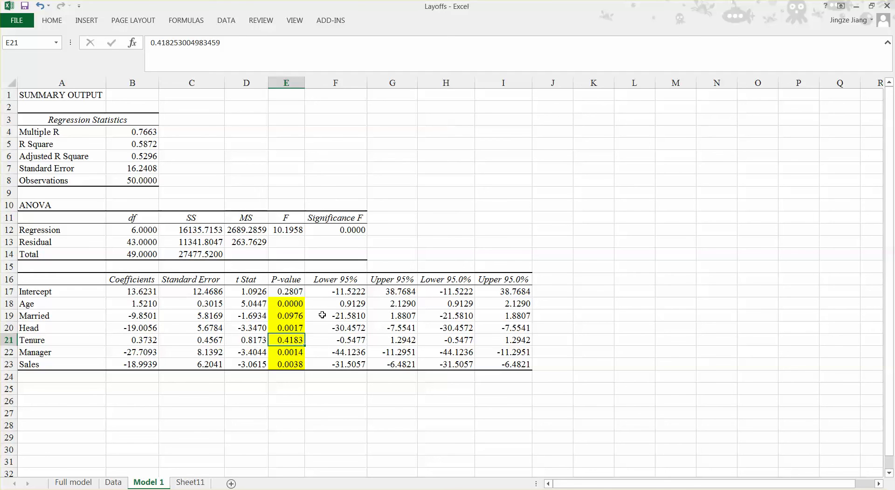
# Make the Tenure row 21 text red, then return to Sheet11.
pyautogui.click(3, 335)
pyautogui.click(52, 21)
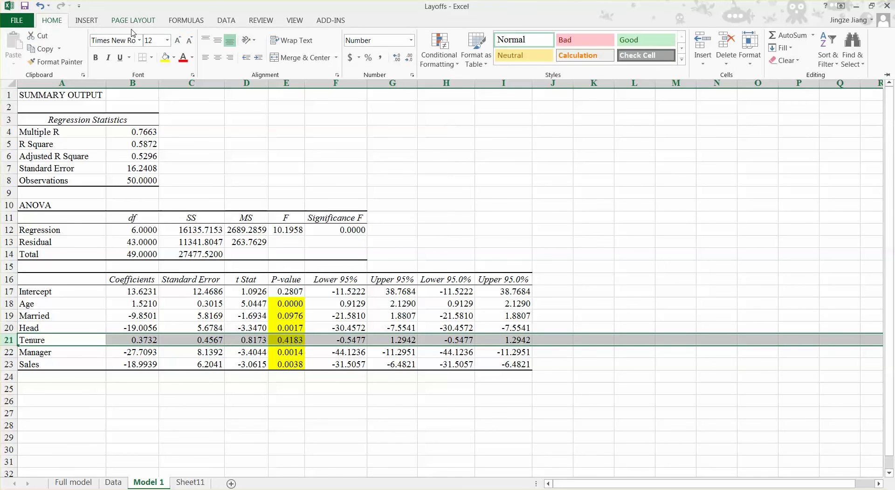
pyautogui.click(183, 57)
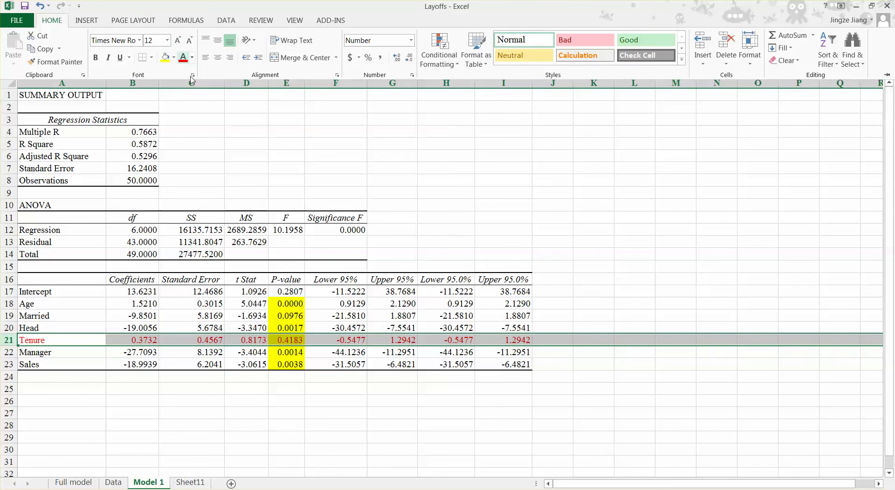
pyautogui.click(292, 338)
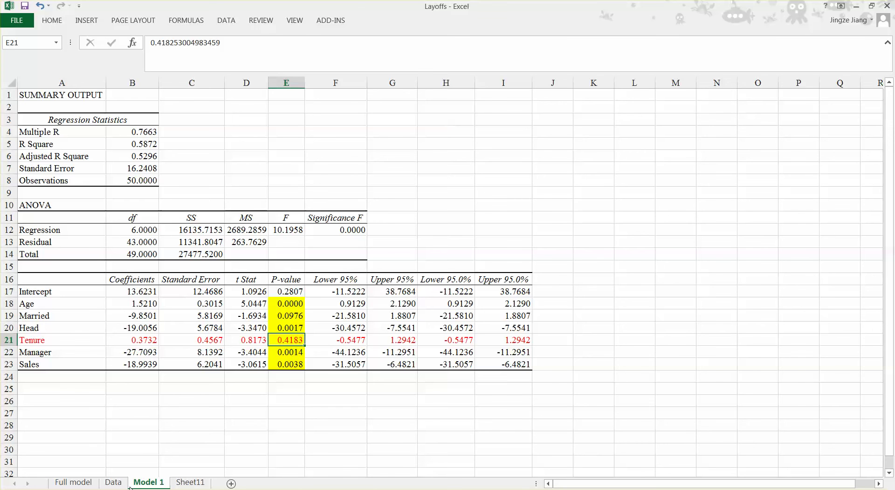
pyautogui.click(193, 483)
# Copy Sheet11's columns A–G and paste them at A1 of a new sheet.
pyautogui.moveTo(38, 83); pyautogui.dragTo(274, 77)
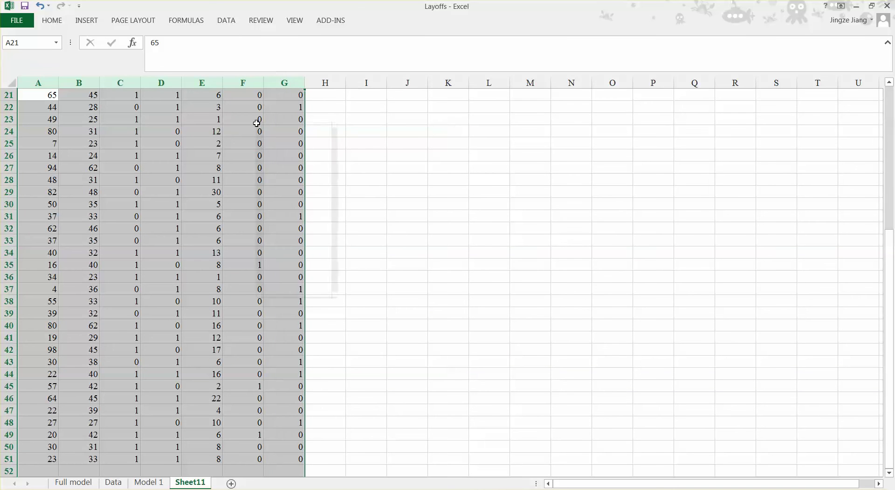
pyautogui.rightClick(259, 121)
pyautogui.click(292, 154)
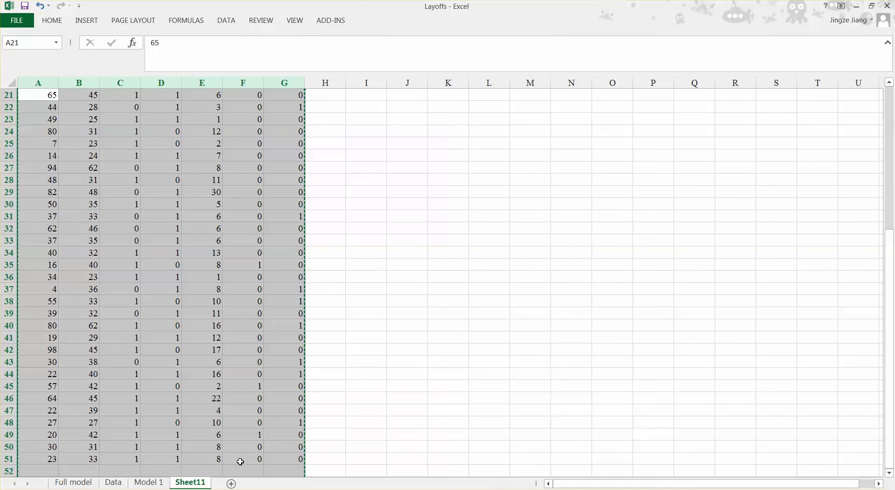
pyautogui.click(232, 483)
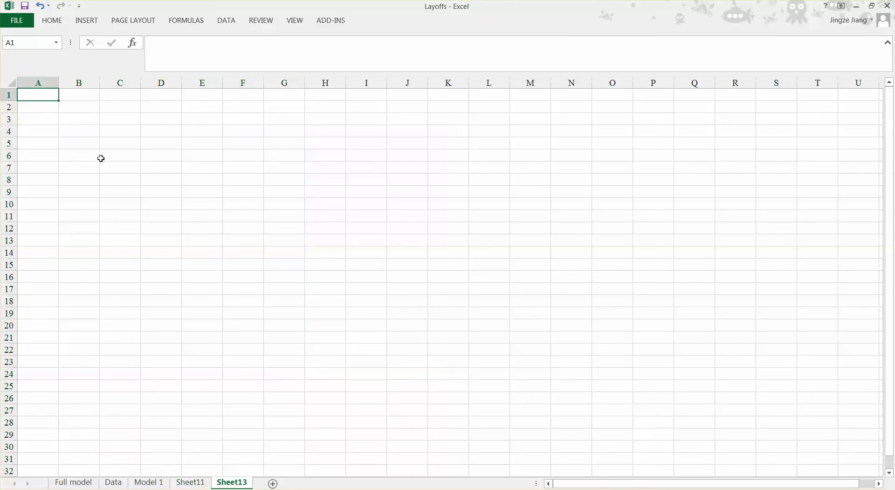
pyautogui.rightClick(42, 94)
pyautogui.click(80, 146)
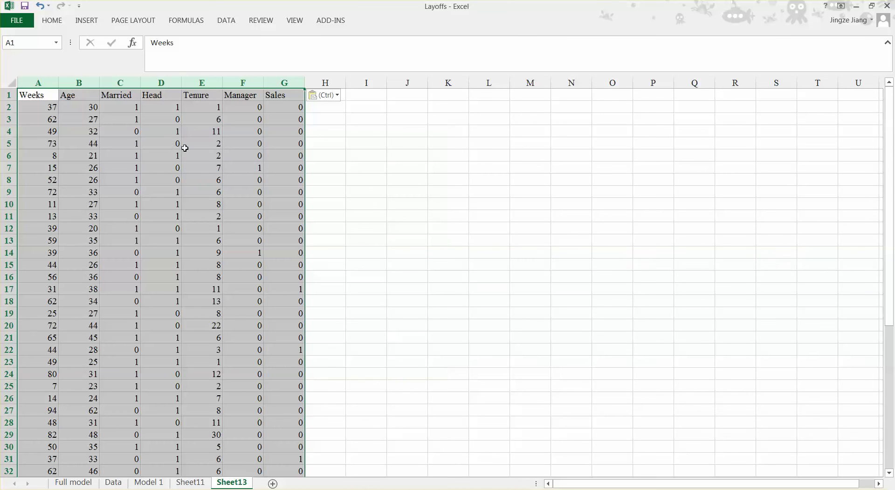
# Delete the Tenure column (E) from the pasted data.
pyautogui.click(202, 82)
pyautogui.rightClick(207, 131)
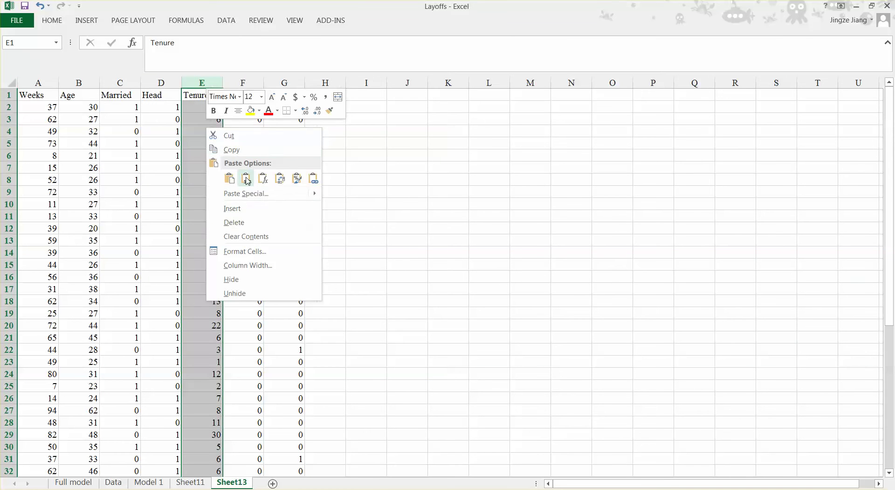
pyautogui.click(248, 223)
pyautogui.click(293, 193)
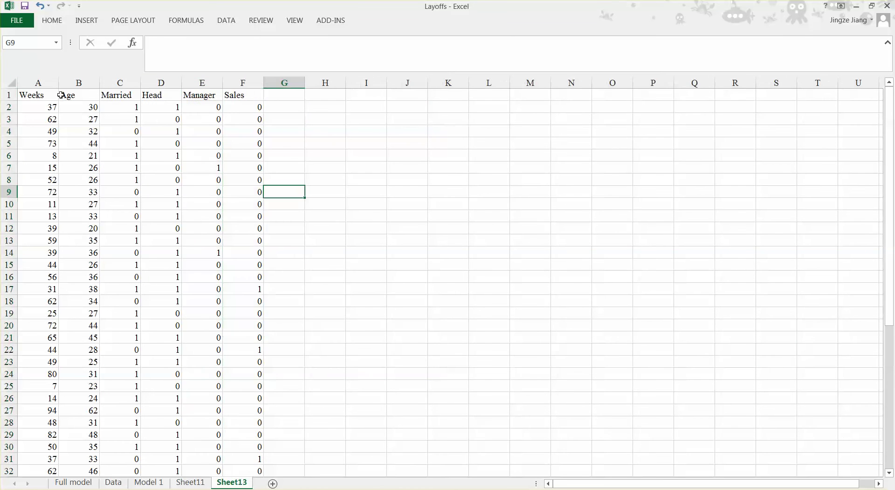
# Review the remaining headings: Weeks, Age, Married, Head, Manager and Sales.
pyautogui.click(69, 94)
pyautogui.click(113, 97)
pyautogui.click(150, 96)
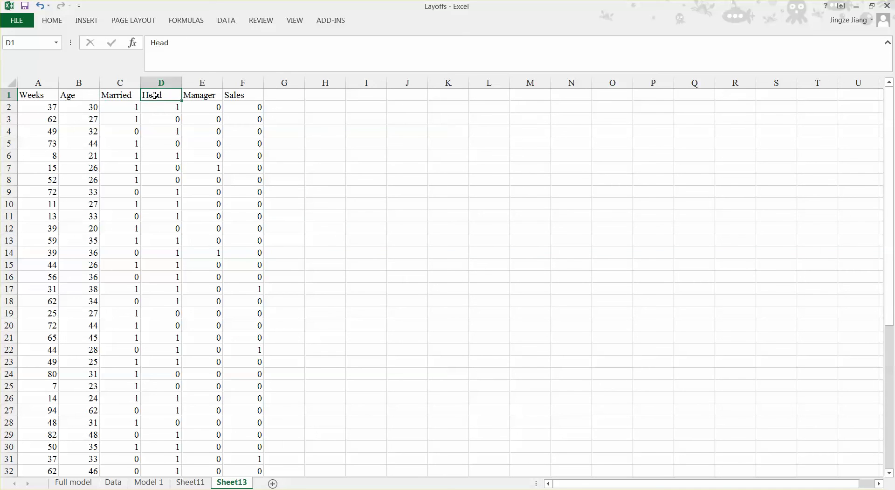
pyautogui.click(81, 95)
pyautogui.click(118, 94)
pyautogui.click(81, 96)
pyautogui.click(135, 95)
pyautogui.click(168, 95)
pyautogui.click(205, 96)
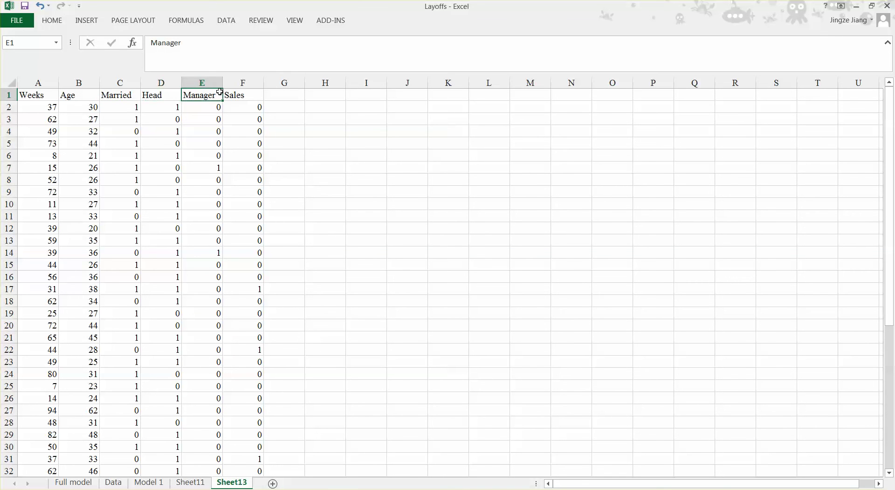
pyautogui.click(243, 97)
pyautogui.click(448, 131)
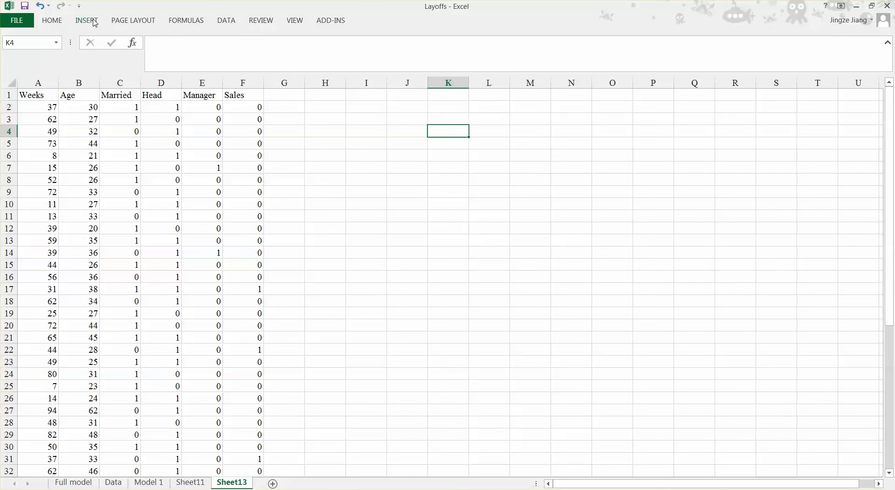
# Regress Weeks (A1:A51) on columns B through F with labels, outputting to new sheet Model 2.
pyautogui.click(231, 22)
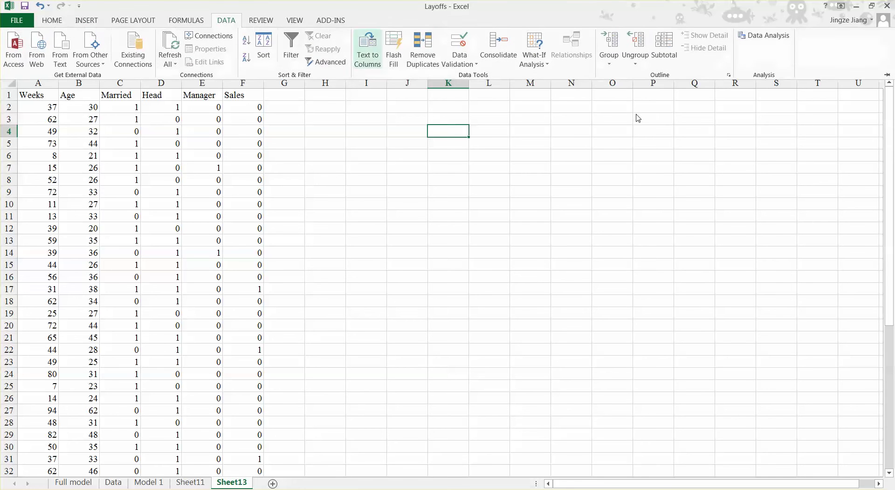
pyautogui.click(780, 37)
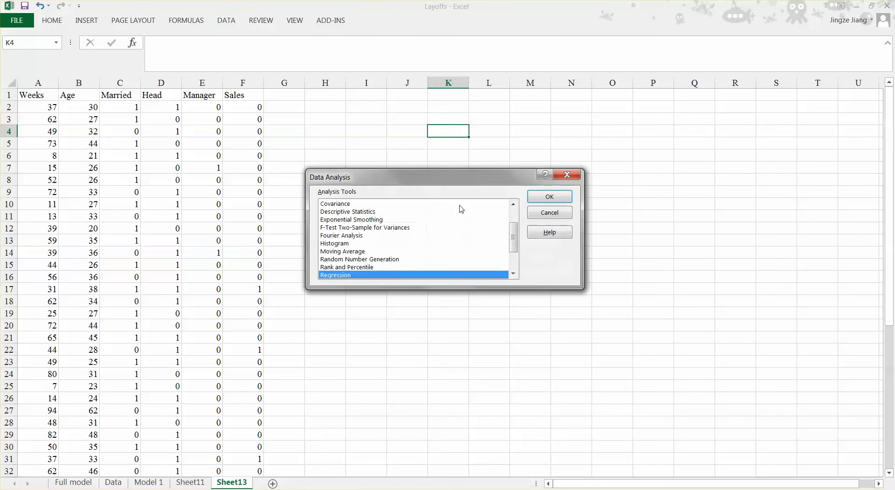
pyautogui.click(548, 197)
pyautogui.click(499, 169)
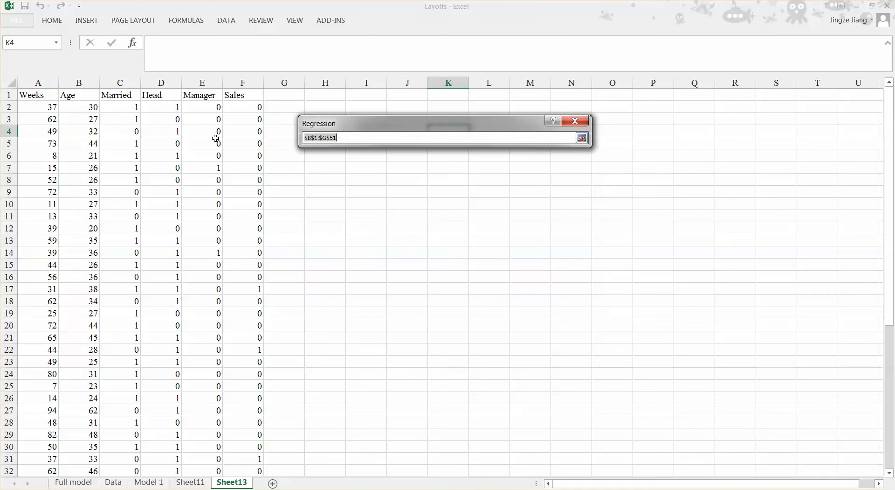
pyautogui.moveTo(70, 95); pyautogui.dragTo(257, 462)
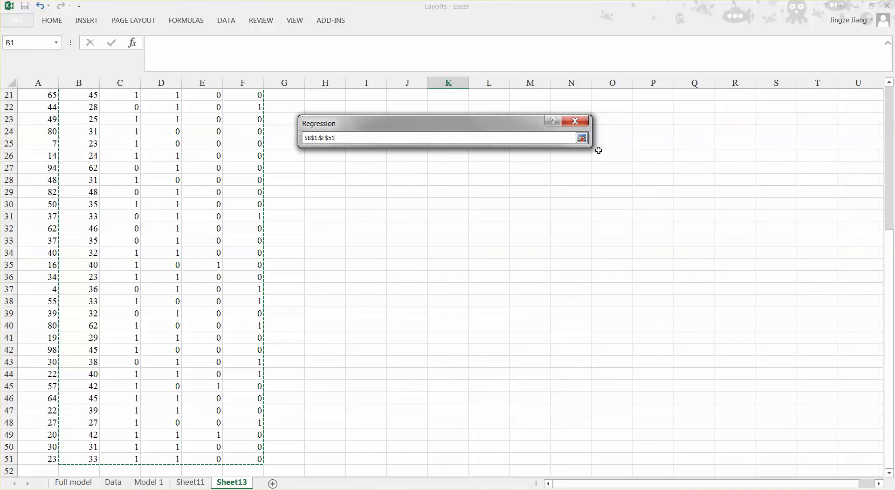
pyautogui.click(582, 138)
pyautogui.click(455, 244)
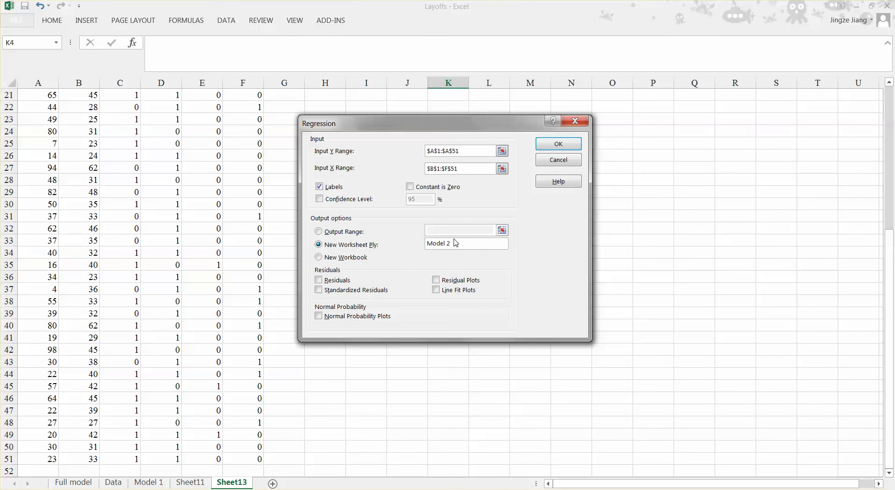
pyautogui.click(560, 144)
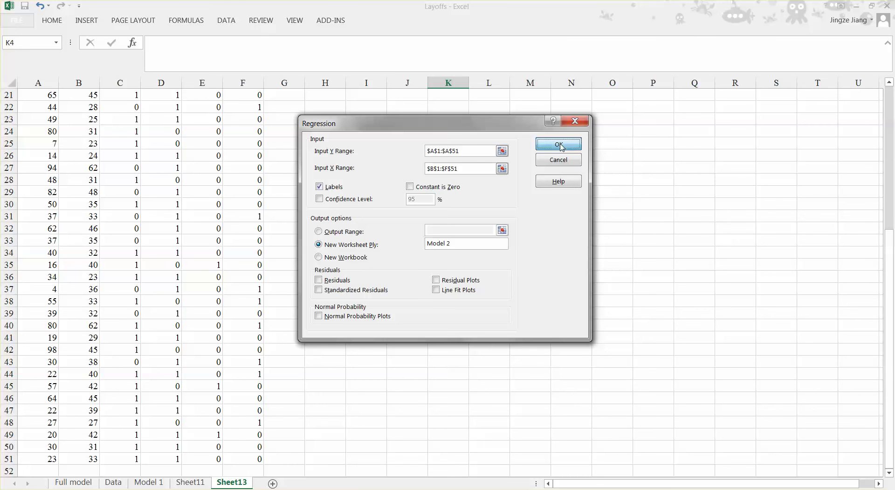
# Format the Model 2 regression output as Number with 4 decimal places.
pyautogui.rightClick(89, 136)
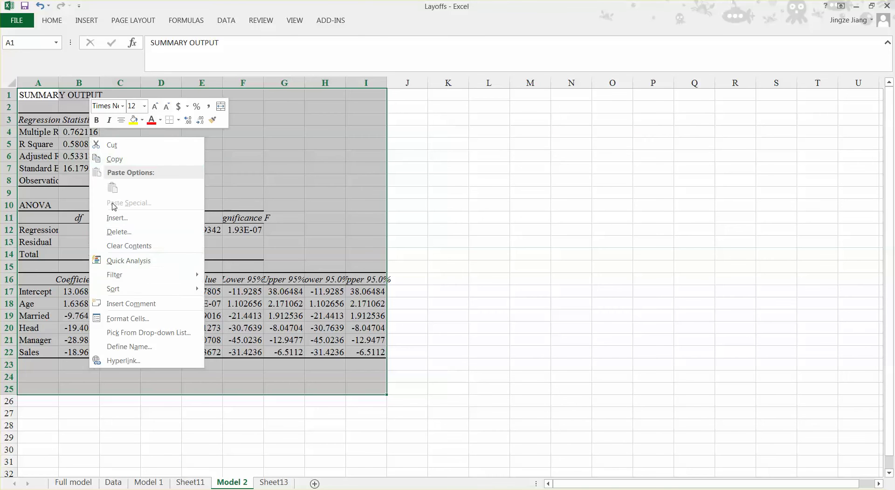
pyautogui.press('Escape')
pyautogui.hotkey('ctrl', '1')
pyautogui.click(26, 225)
pyautogui.click(184, 242)
pyautogui.click(185, 242)
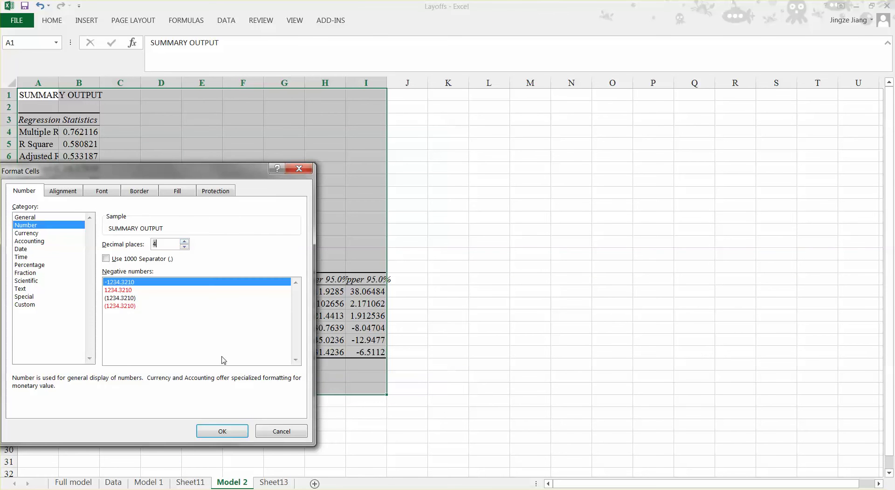
pyautogui.click(223, 431)
pyautogui.click(502, 241)
# Auto-fit columns A through I to their contents.
pyautogui.moveTo(38, 82); pyautogui.dragTo(379, 83)
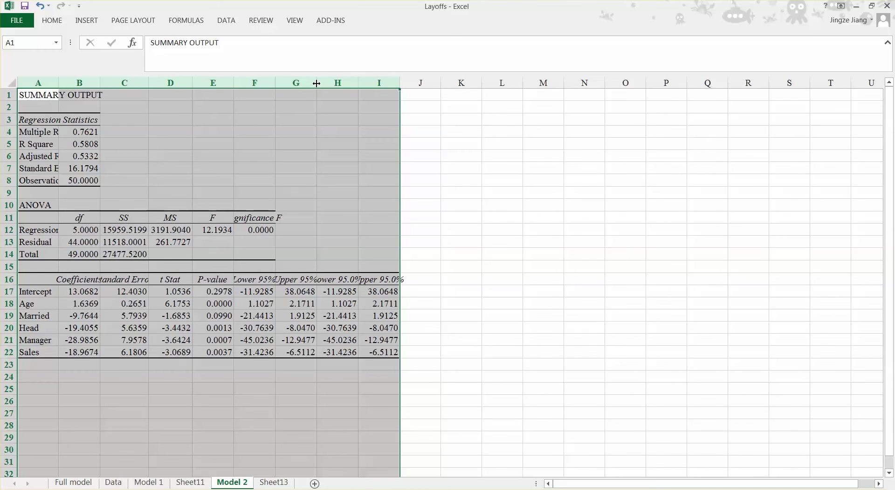
pyautogui.doubleClick(316, 83)
pyautogui.click(718, 237)
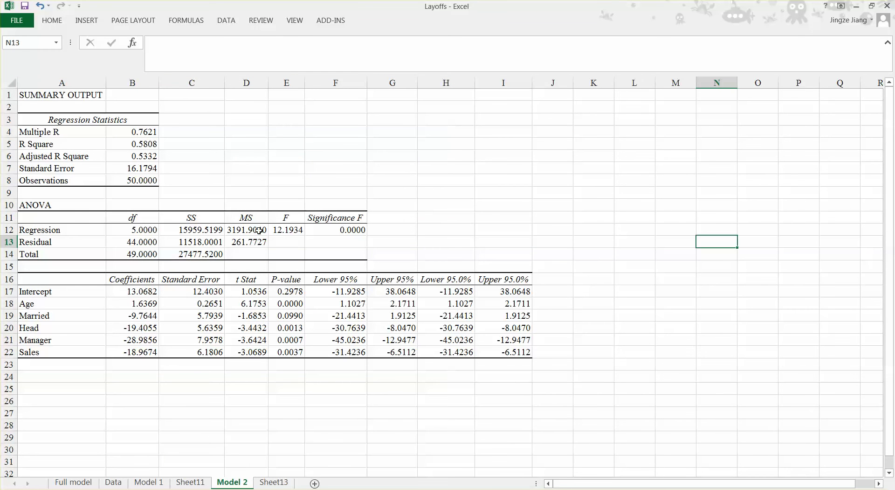
# Fill the Age-to-Sales p-values in E18:E22 with yellow.
pyautogui.moveTo(295, 305); pyautogui.dragTo(290, 353)
pyautogui.click(52, 18)
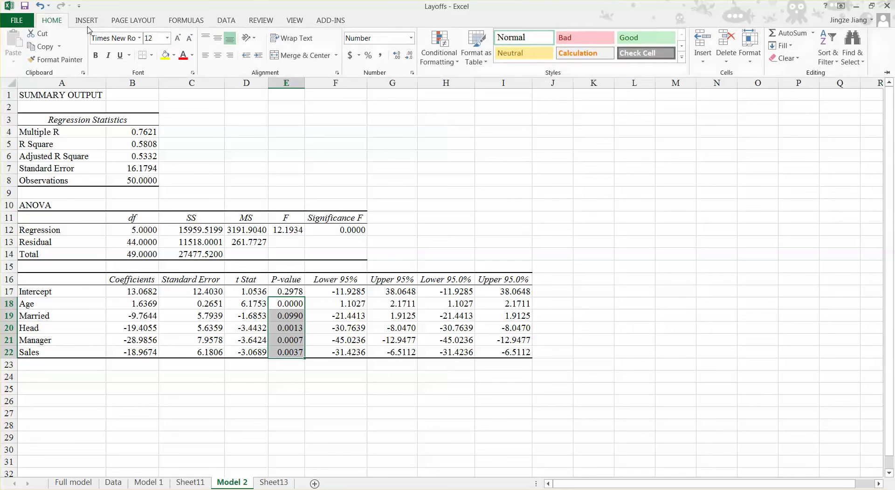
pyautogui.click(164, 60)
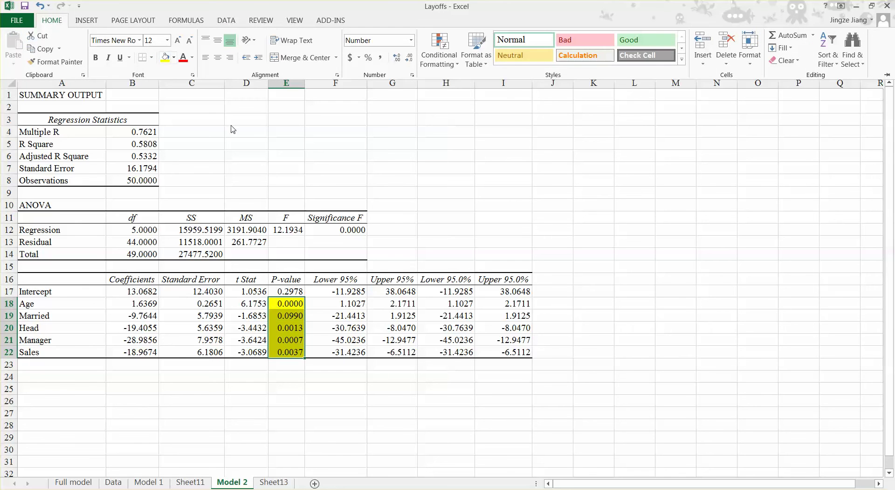
pyautogui.click(353, 397)
# Check the Married p-value of 0.0990, then return to Sheet13.
pyautogui.click(290, 315)
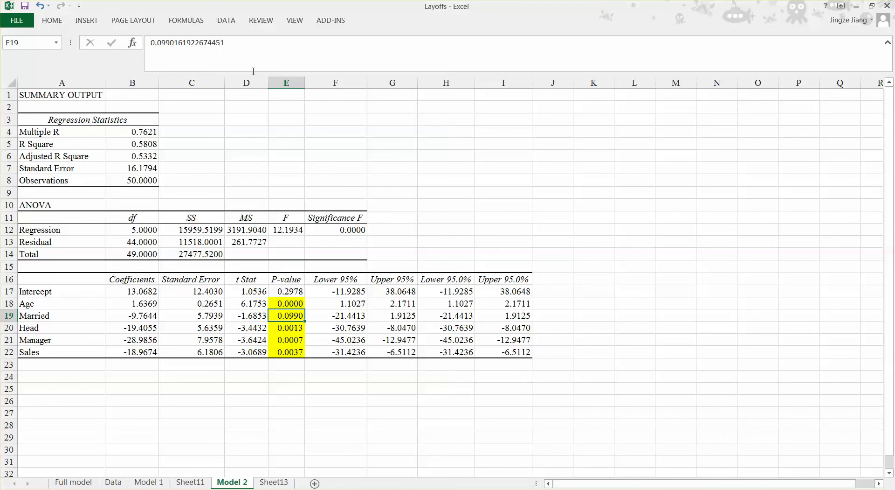
pyautogui.click(283, 399)
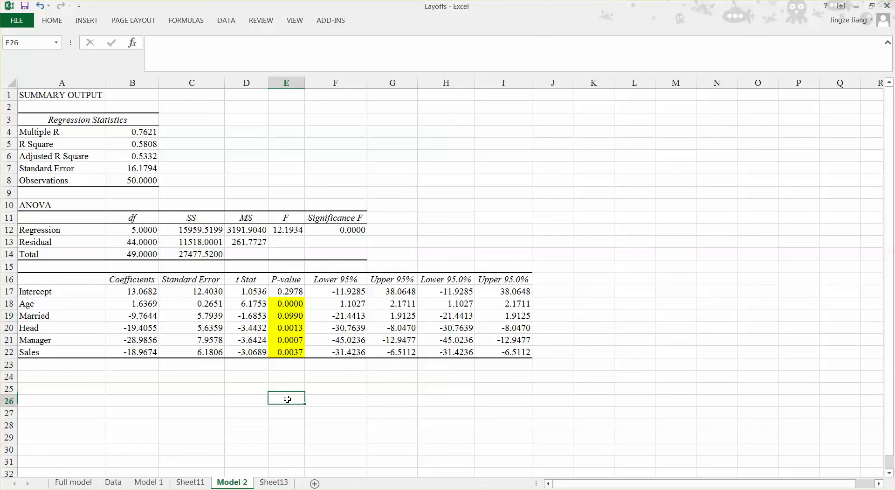
pyautogui.click(274, 484)
# Copy the data in columns A–F into a new worksheet starting at A1.
pyautogui.scroll(7, 465, 387)
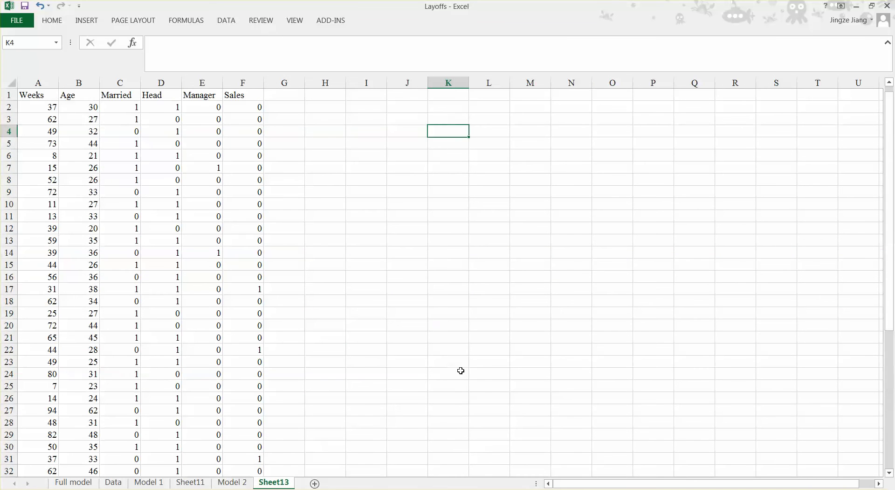
pyautogui.click(47, 83)
pyautogui.moveTo(48, 84); pyautogui.dragTo(242, 82)
pyautogui.rightClick(195, 132)
pyautogui.click(231, 154)
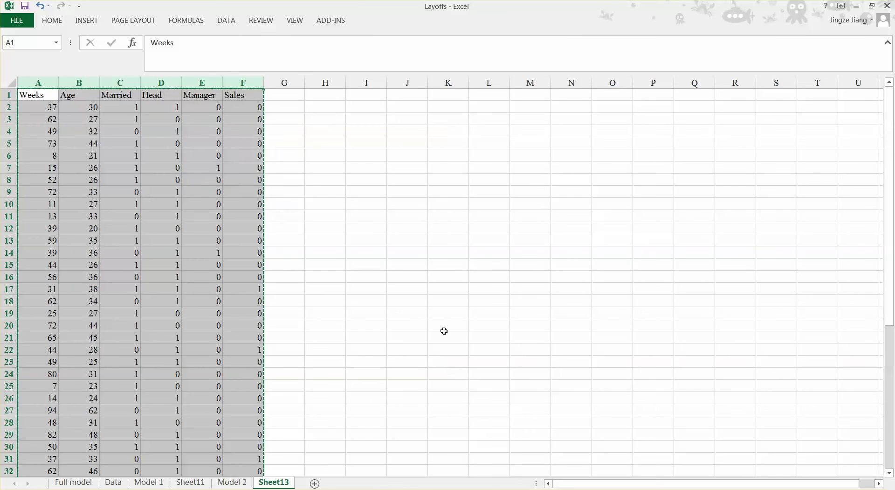
pyautogui.click(315, 483)
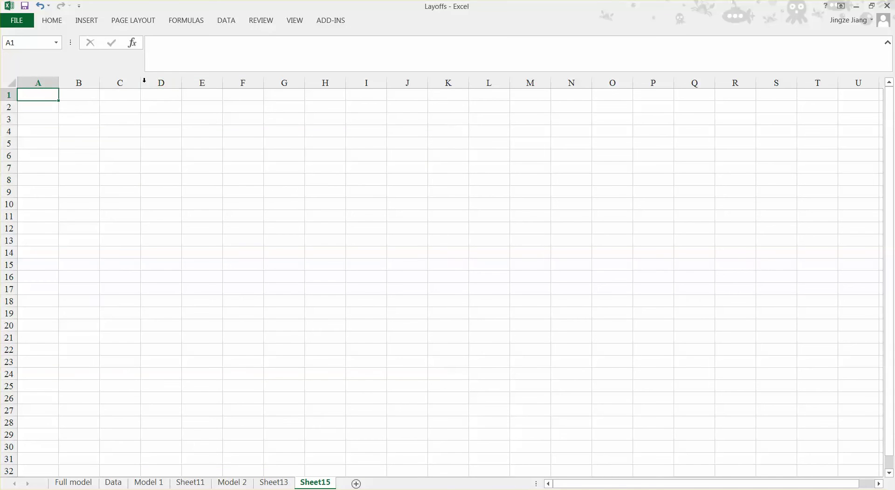
pyautogui.rightClick(30, 97)
pyautogui.click(70, 148)
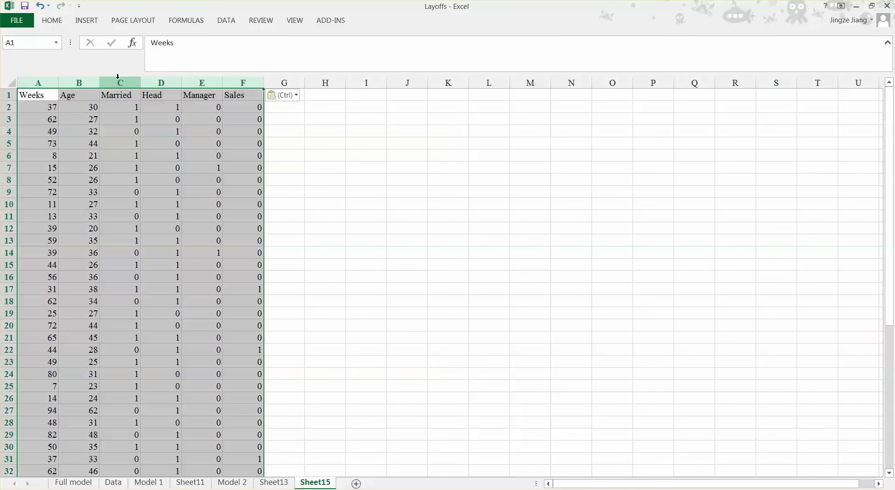
# Delete the Married column and confirm the Age, Head, Manager and Sales headers shifted left.
pyautogui.click(120, 82)
pyautogui.rightClick(126, 83)
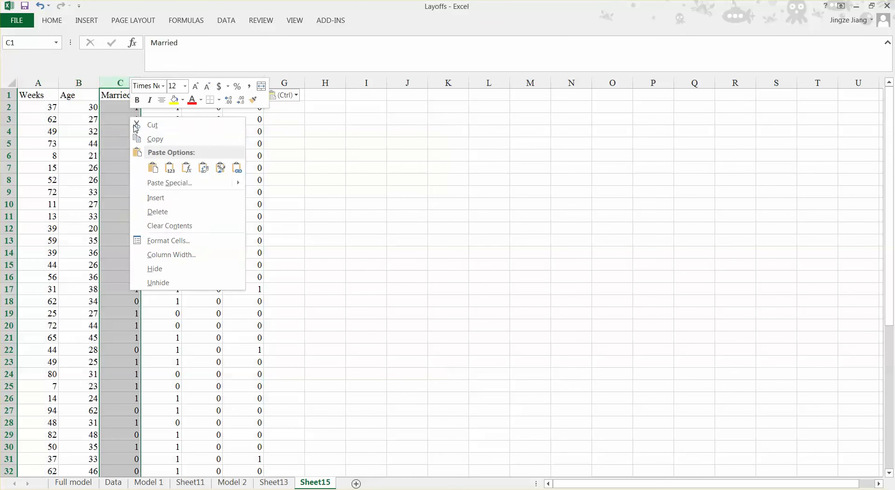
pyautogui.click(158, 212)
pyautogui.click(93, 109)
pyautogui.click(73, 97)
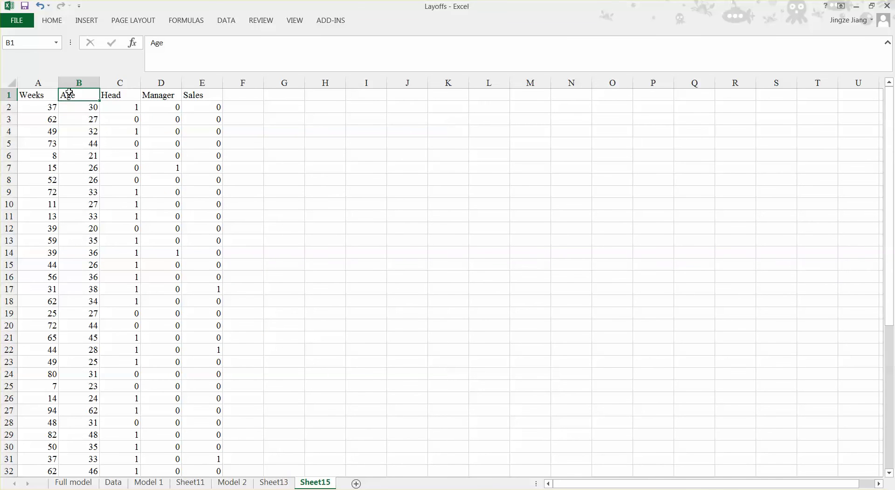
pyautogui.click(112, 93)
pyautogui.click(146, 94)
pyautogui.click(212, 96)
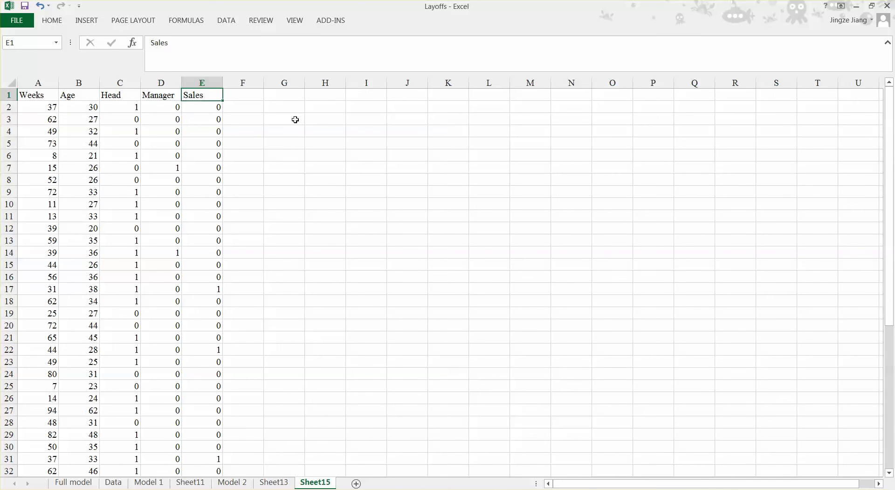
pyautogui.click(296, 117)
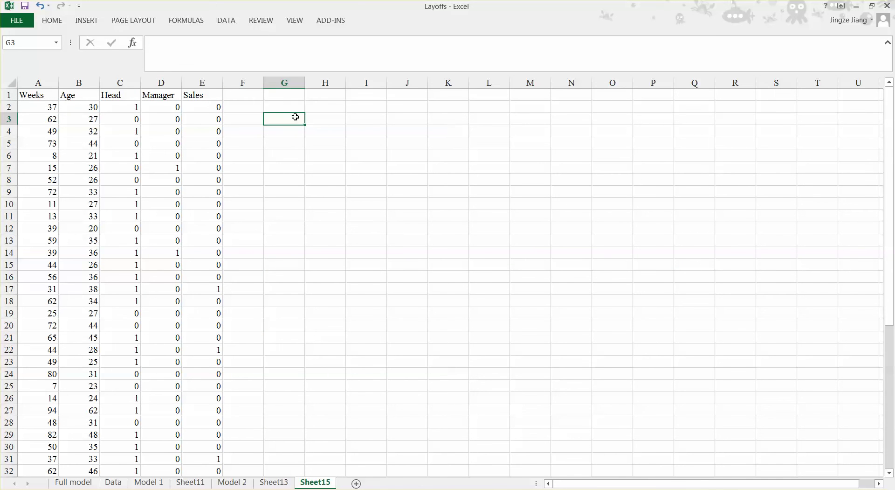
# Regress Weeks (A1:A51) on Age through Sales (B1:E51) with labels, outputting to Model 3.
pyautogui.click(227, 20)
pyautogui.click(755, 41)
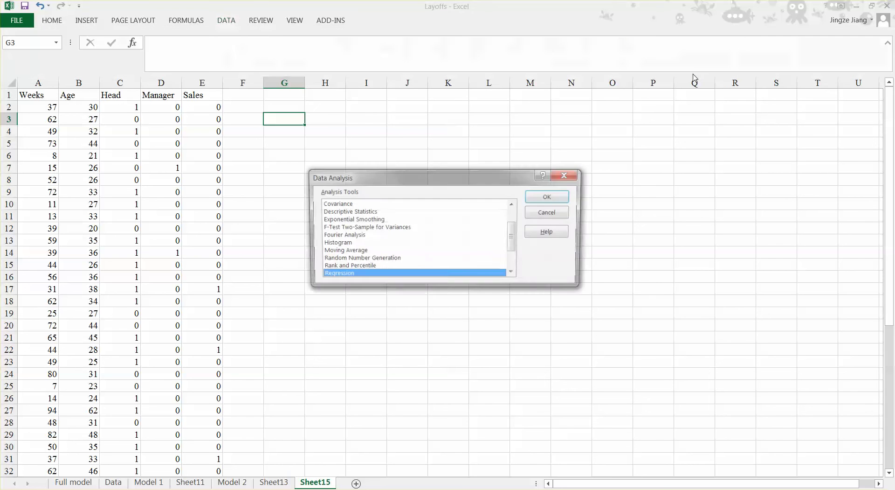
pyautogui.click(550, 196)
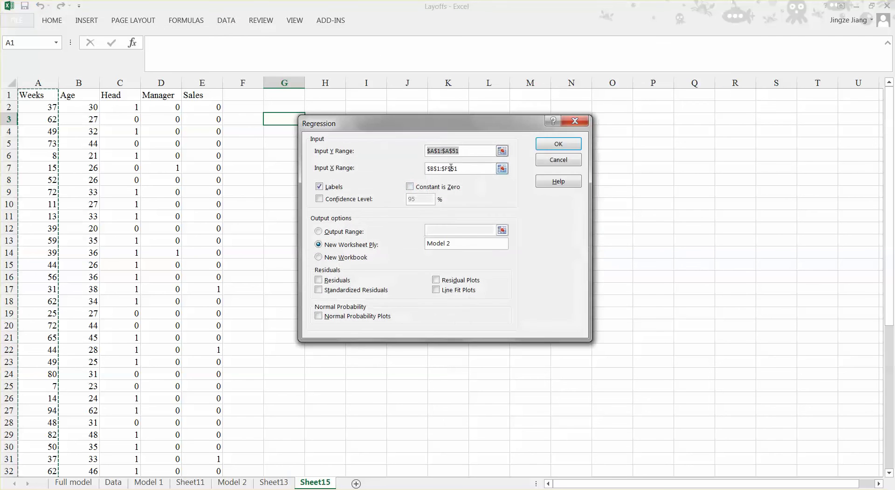
pyautogui.click(502, 169)
pyautogui.moveTo(74, 94); pyautogui.dragTo(216, 446)
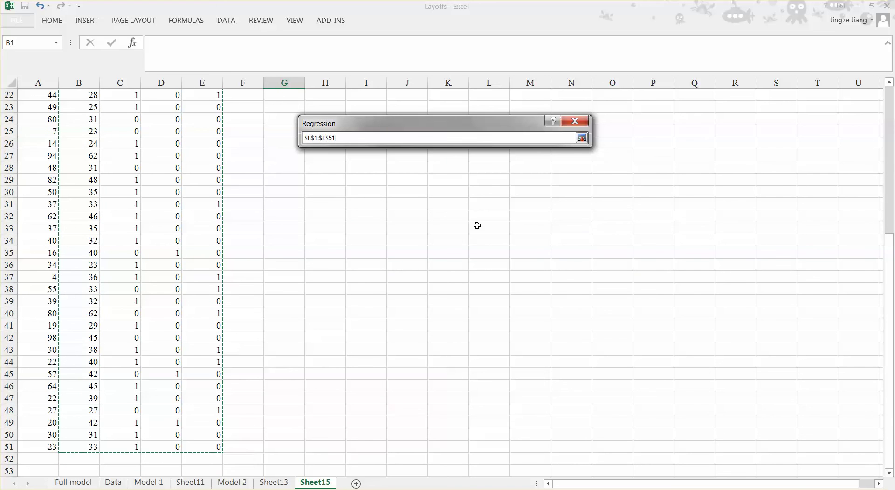
pyautogui.click(583, 139)
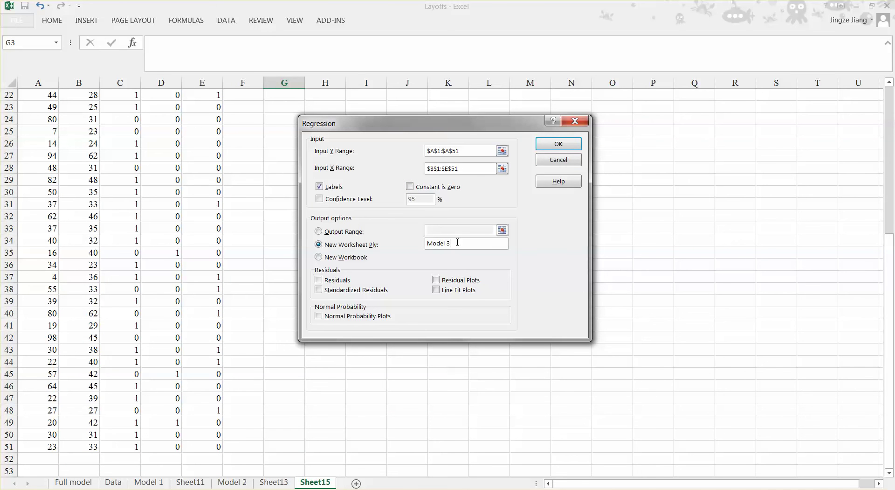
pyautogui.click(558, 143)
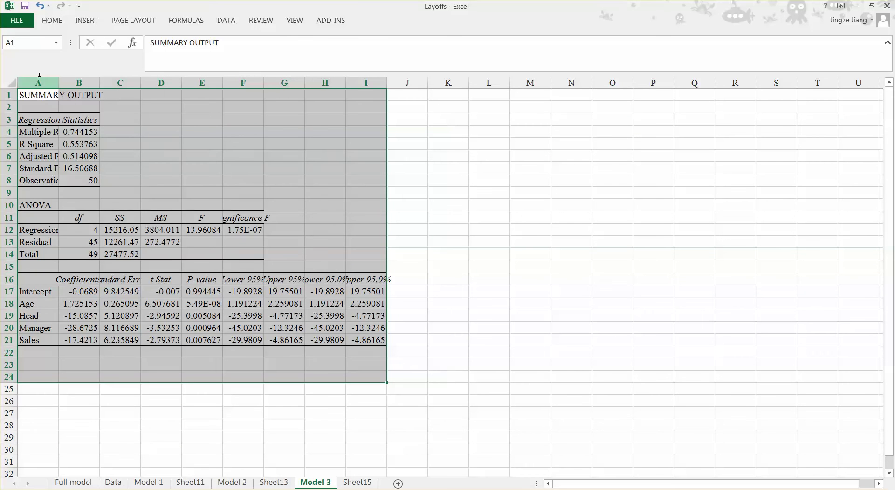
# Format the Model 3 regression output as Number with 4 decimal places.
pyautogui.rightClick(54, 146)
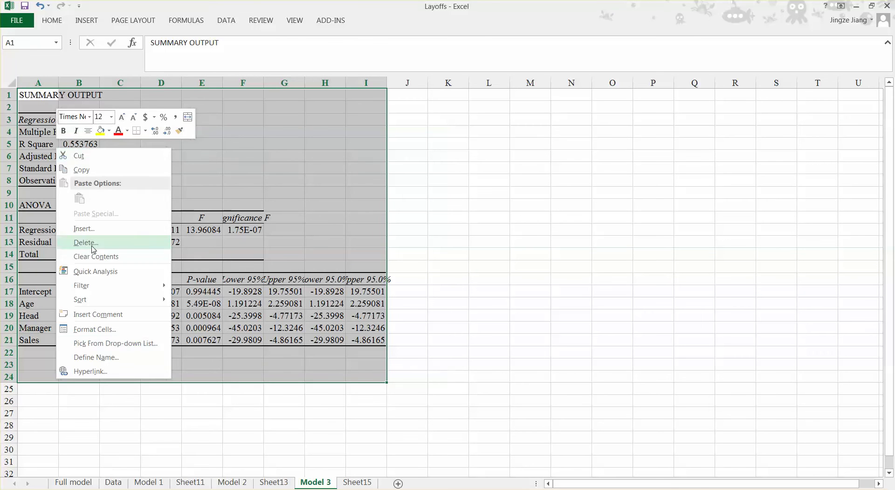
pyautogui.click(110, 332)
pyautogui.click(49, 239)
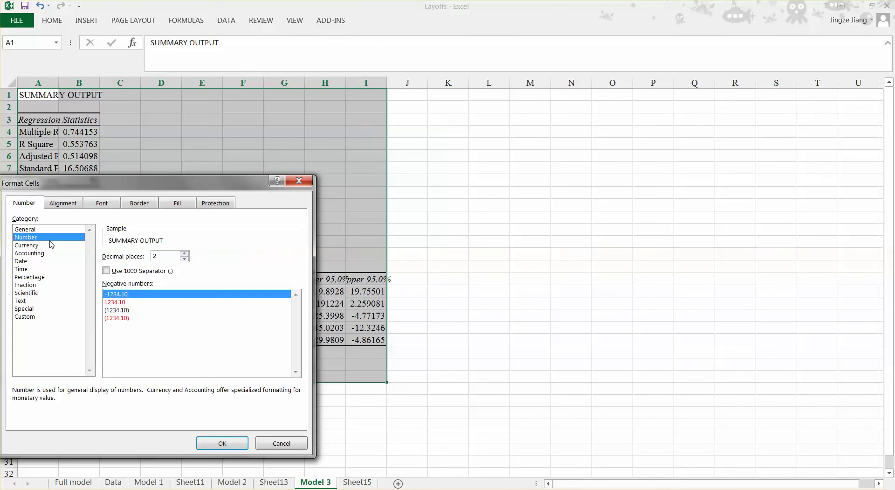
pyautogui.click(184, 254)
pyautogui.click(185, 254)
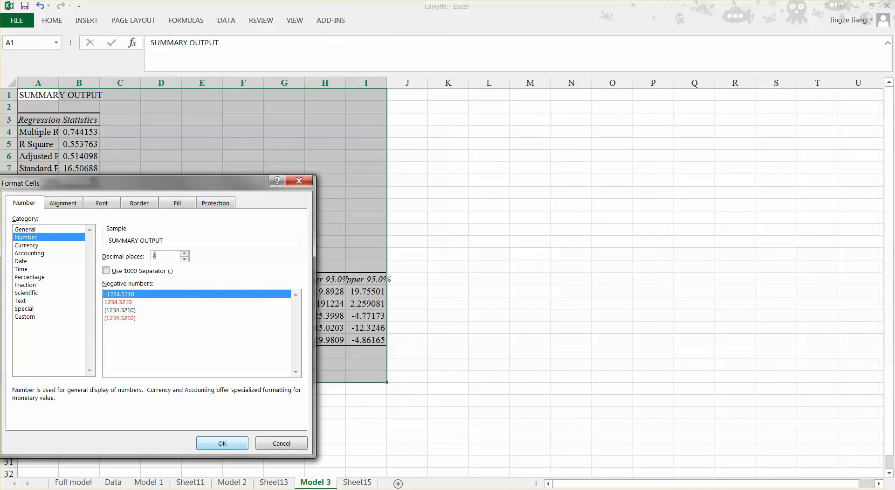
pyautogui.click(222, 443)
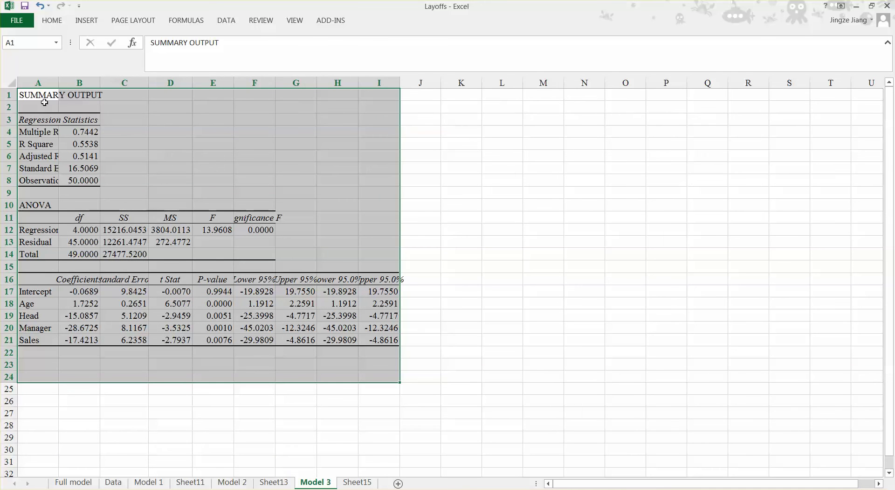
# Auto-fit columns A through I and select the Age-to-Sales p-values in E18:E21.
pyautogui.moveTo(52, 80); pyautogui.dragTo(358, 83)
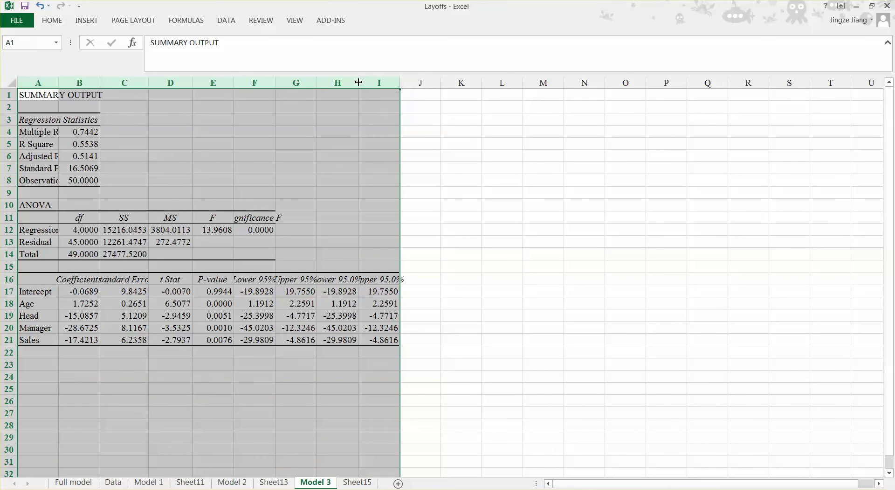
pyautogui.doubleClick(358, 82)
pyautogui.click(335, 401)
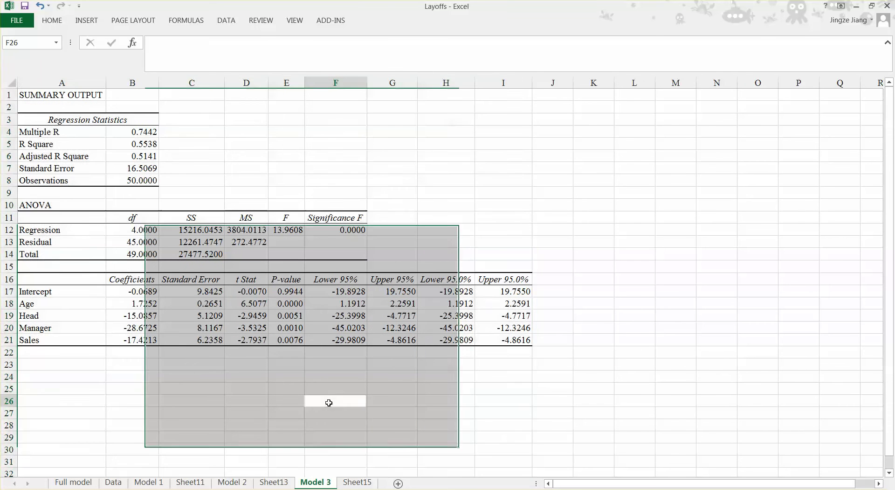
pyautogui.moveTo(287, 302); pyautogui.dragTo(285, 335)
pyautogui.moveTo(285, 340); pyautogui.dragTo(286, 341)
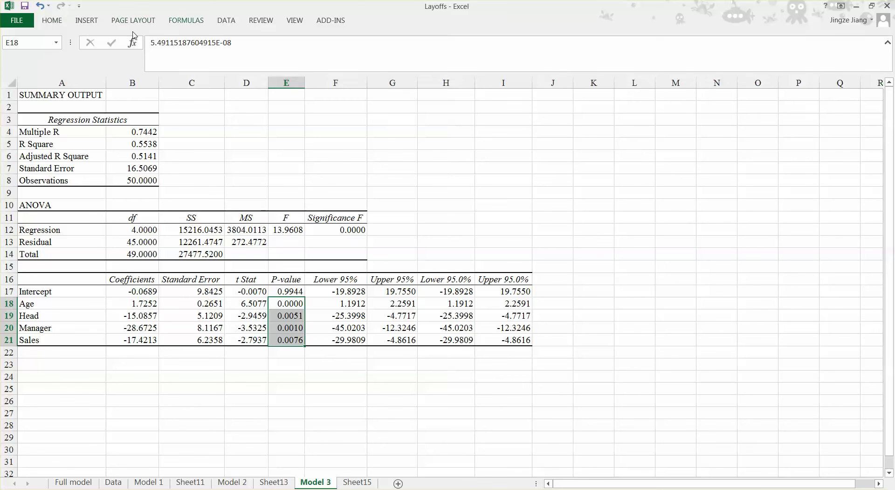
# Fill the p-values in E18:E21 with yellow.
pyautogui.click(51, 20)
pyautogui.click(166, 58)
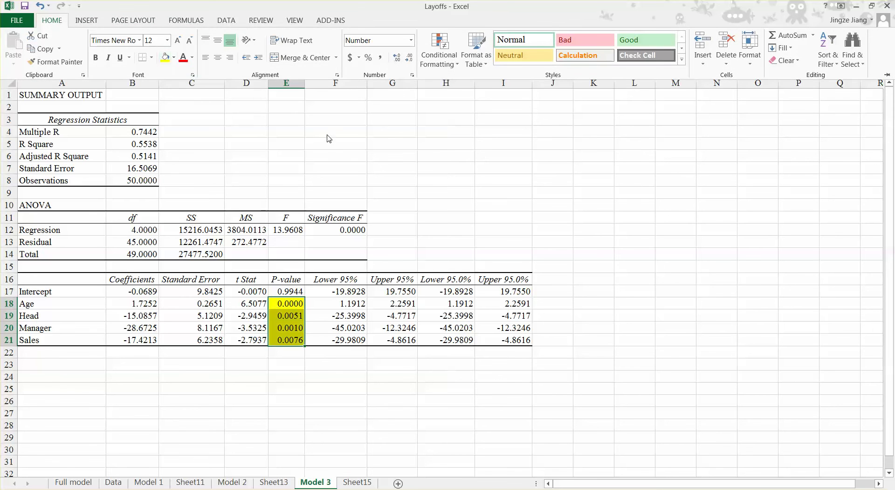
pyautogui.click(314, 376)
# Check the Age, Head, Manager and Sales p-values in E18 through E21.
pyautogui.click(292, 303)
pyautogui.click(293, 315)
pyautogui.click(293, 331)
pyautogui.click(291, 340)
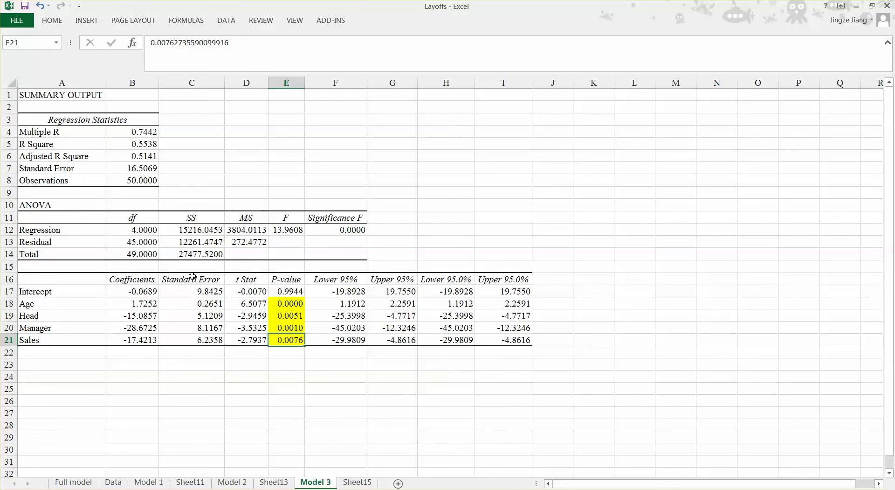
pyautogui.click(55, 307)
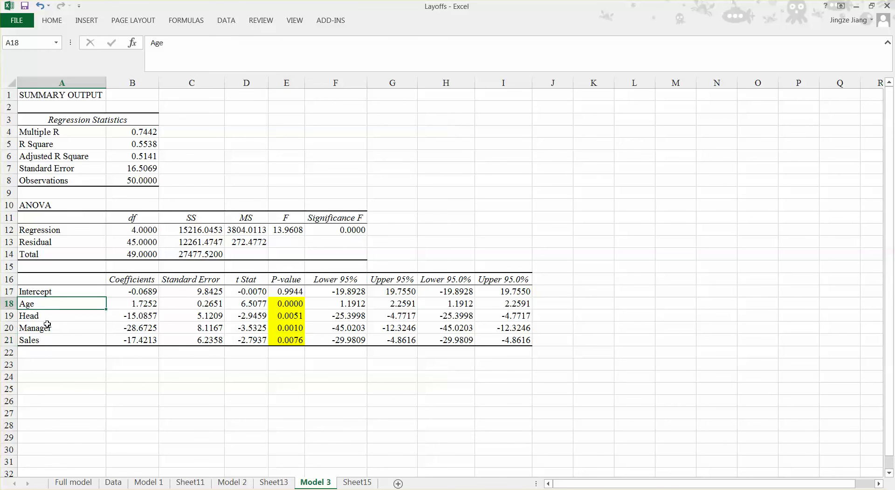
pyautogui.click(42, 316)
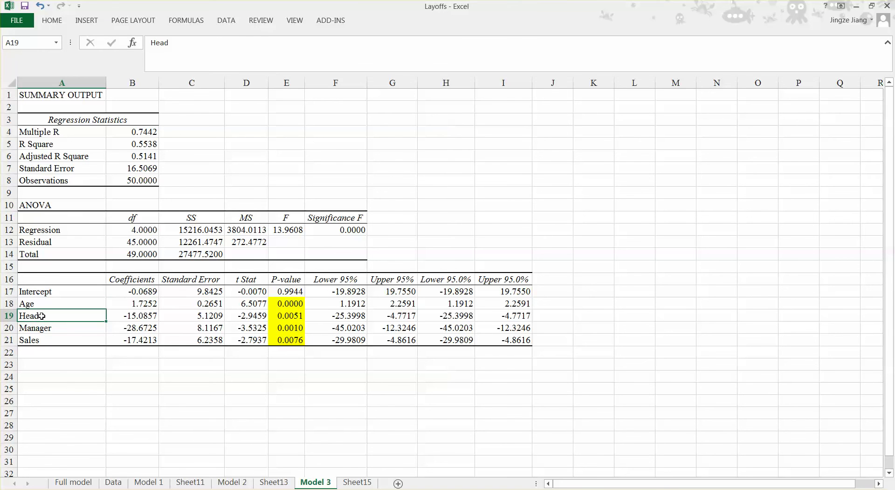
pyautogui.click(52, 327)
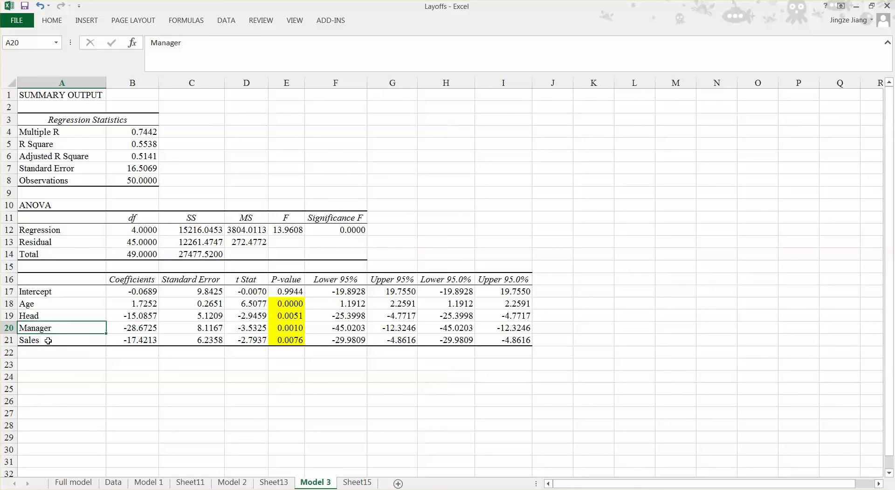
pyautogui.moveTo(57, 338); pyautogui.dragTo(55, 353)
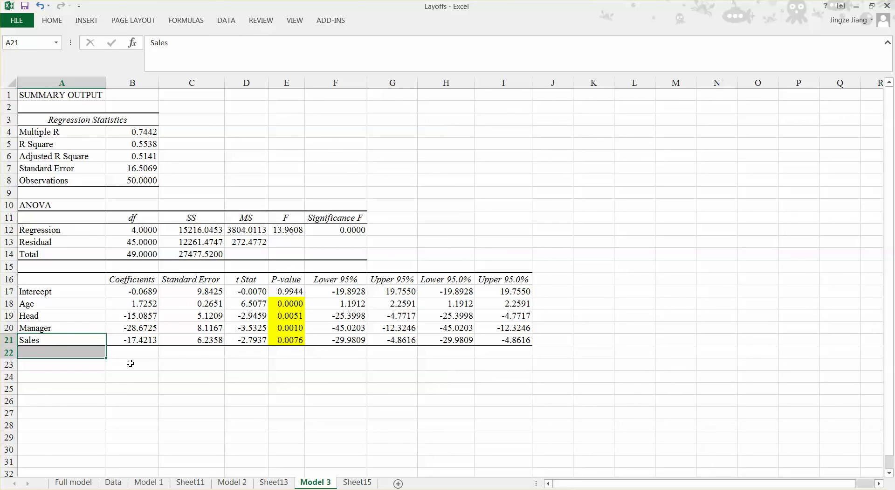
pyautogui.click(221, 377)
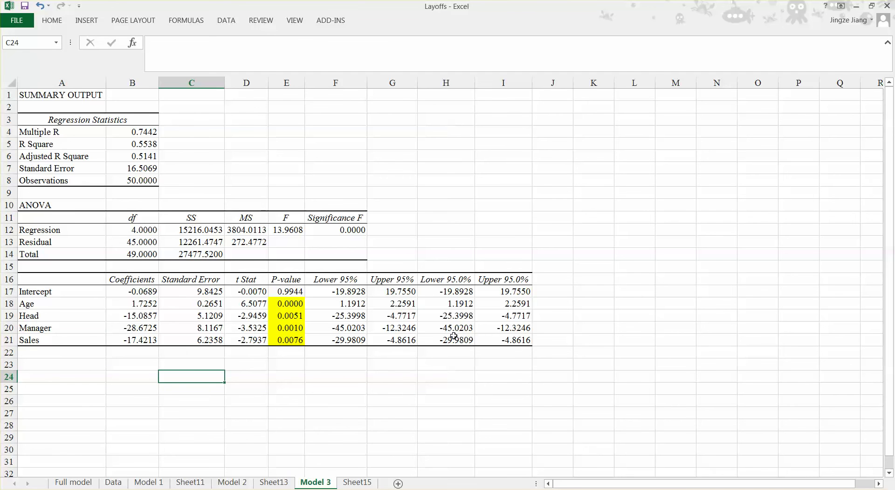
pyautogui.moveTo(668, 489)
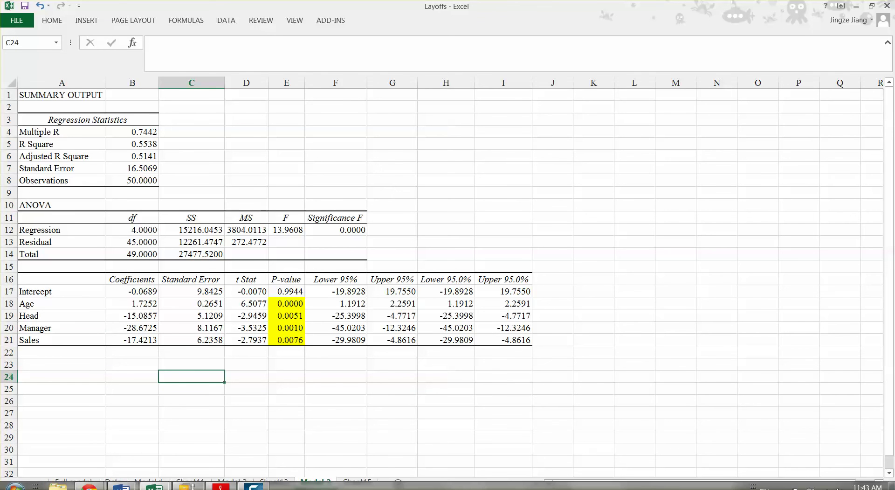